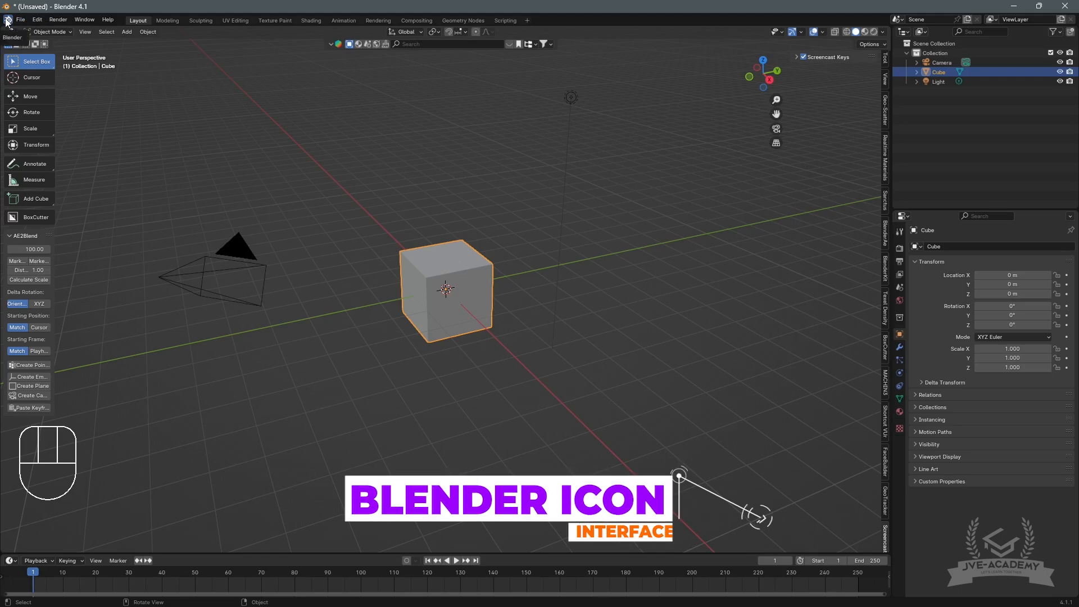
Examine the application, file and edit commands, including the new-file templates and the list of recently opened files.
left_click(8, 20)
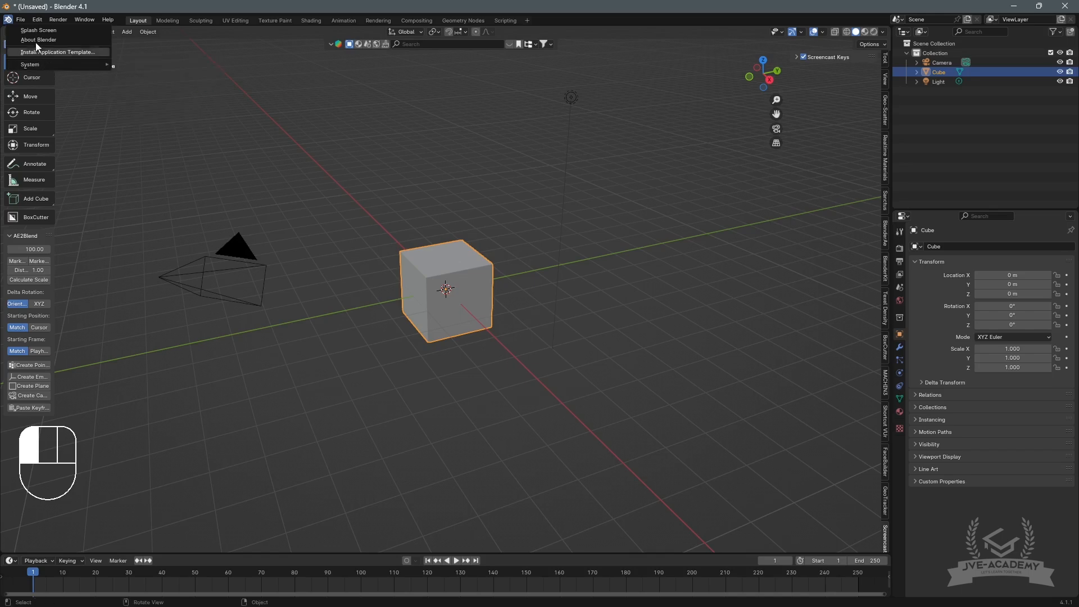
left_click(9, 22)
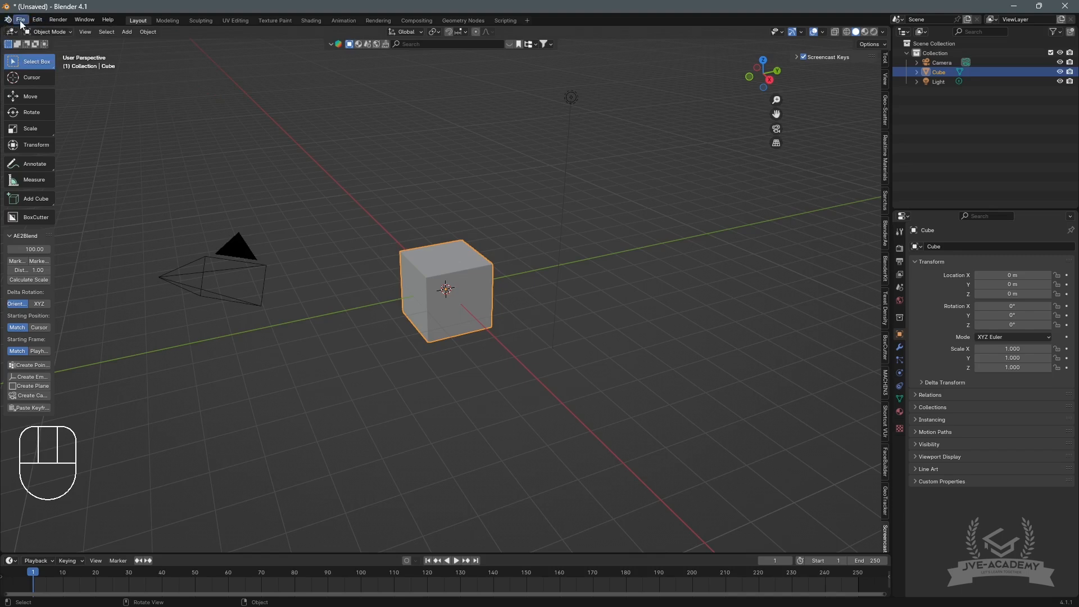
left_click(21, 21)
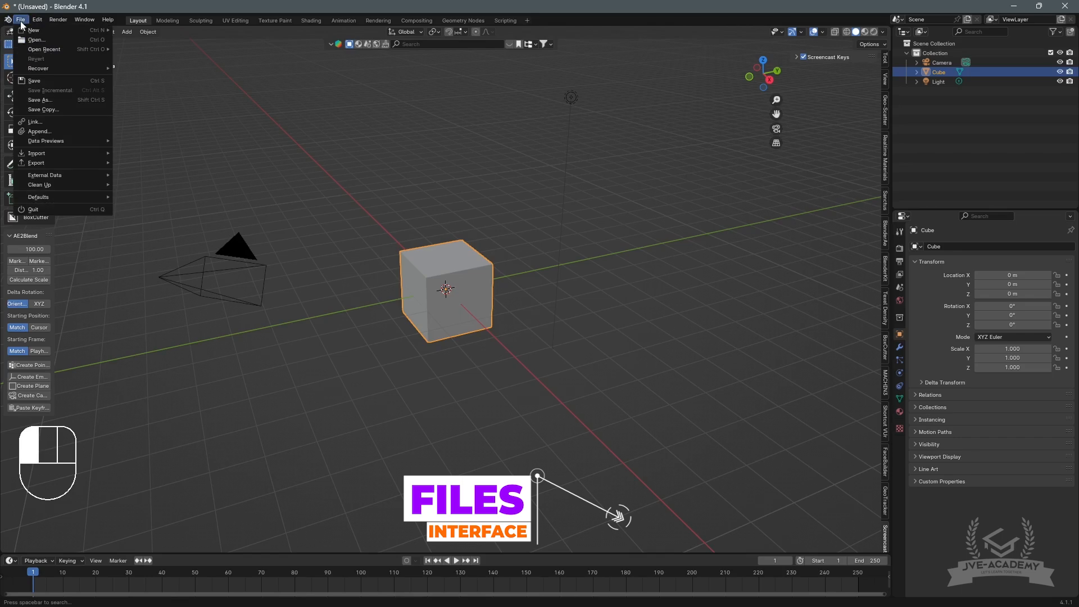
mouse_move(31, 31)
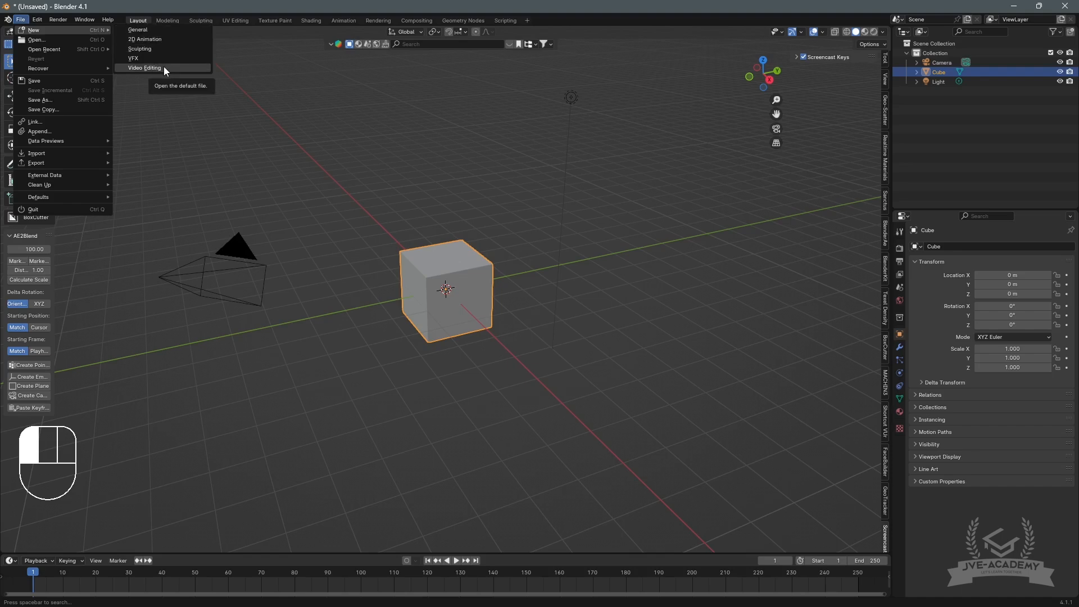
mouse_move(92, 54)
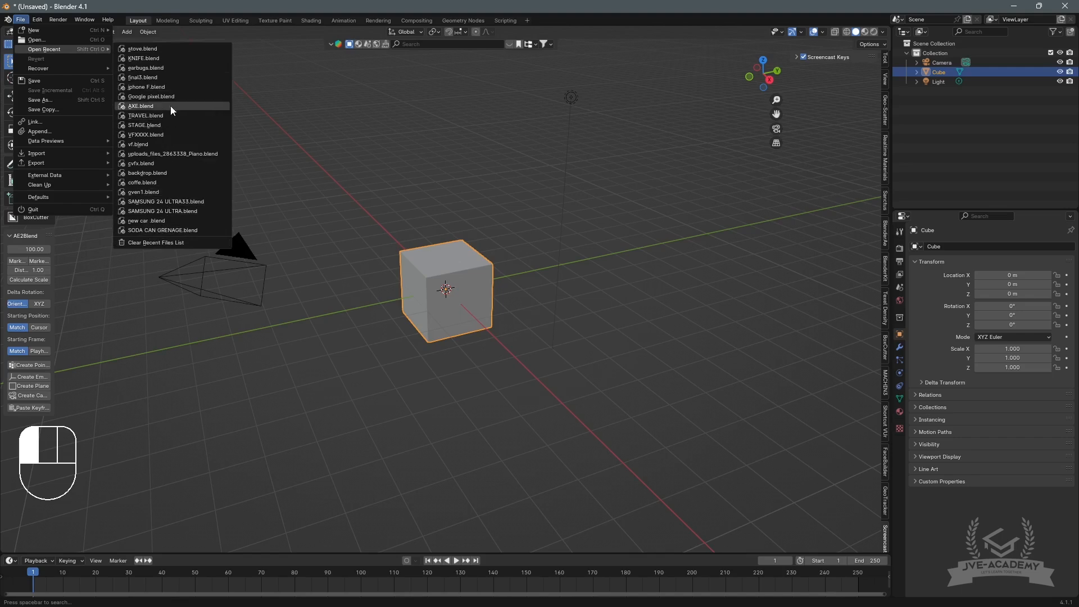
mouse_move(169, 97)
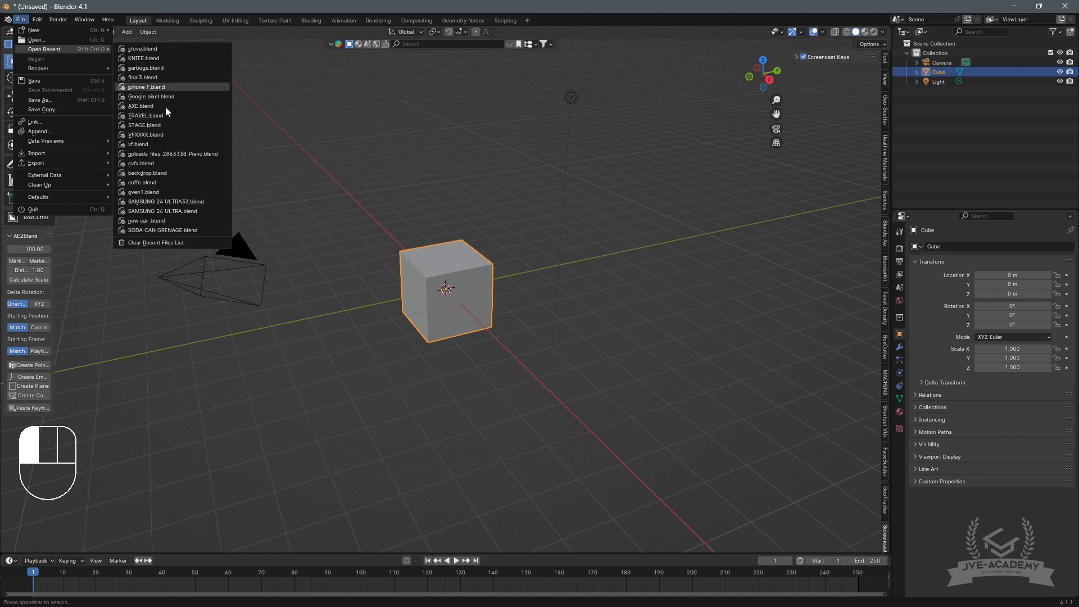
mouse_move(164, 125)
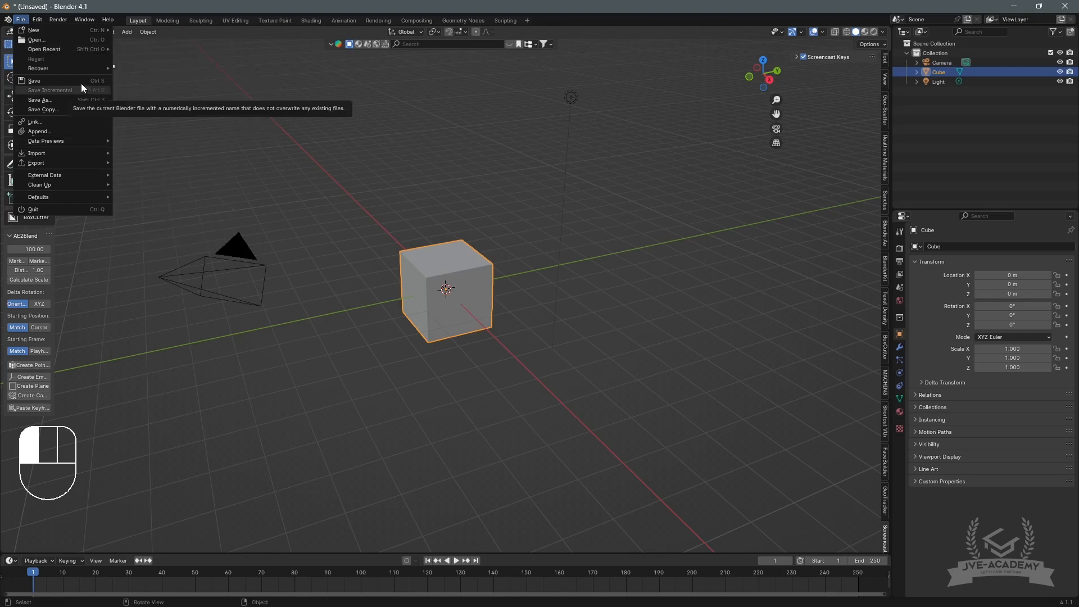
mouse_move(73, 72)
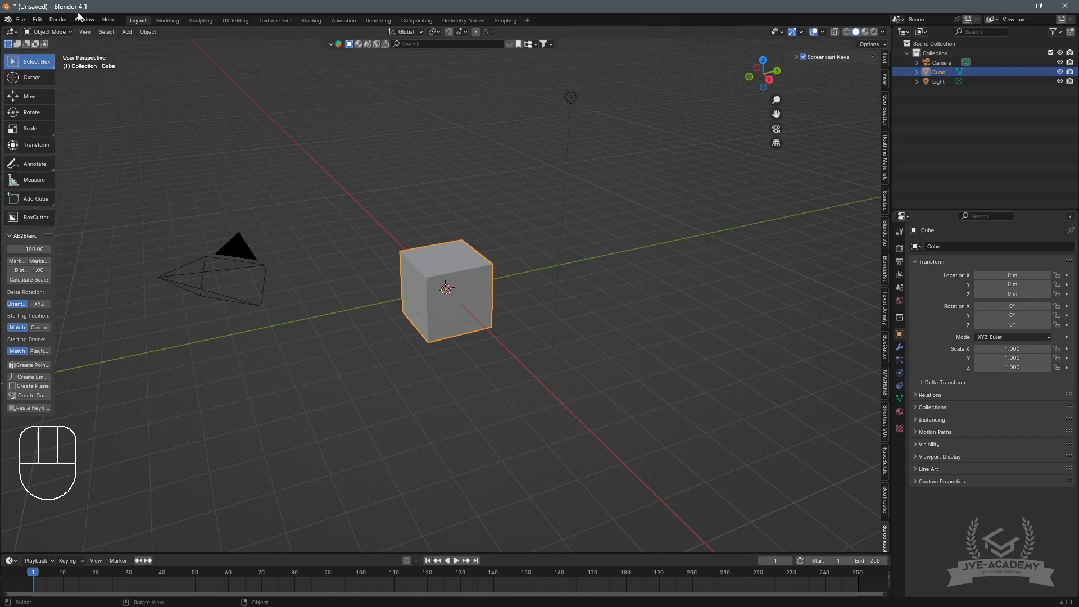
left_click(42, 21)
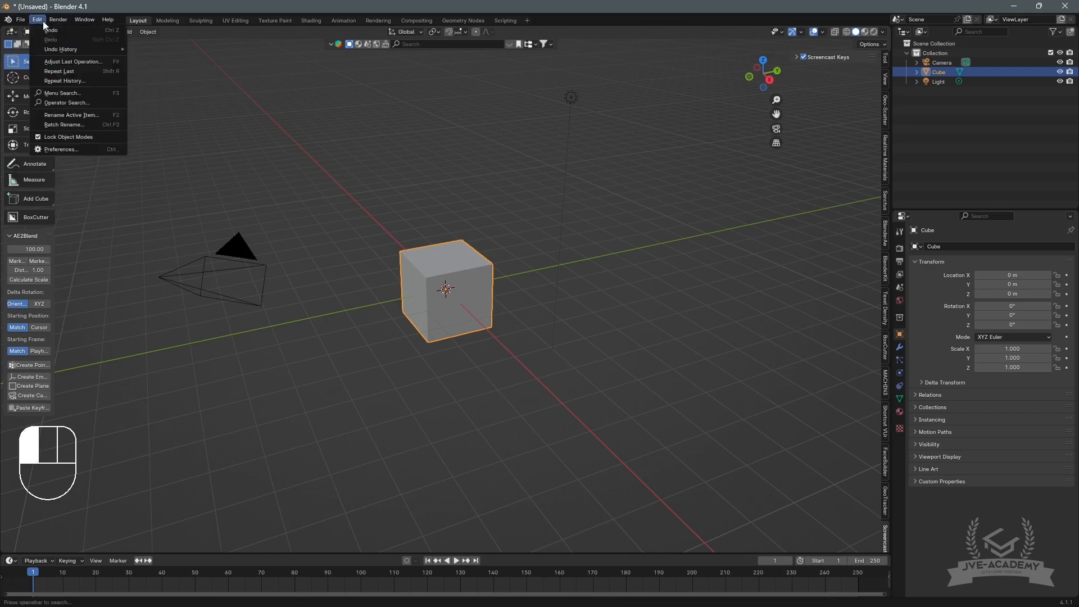
mouse_move(21, 20)
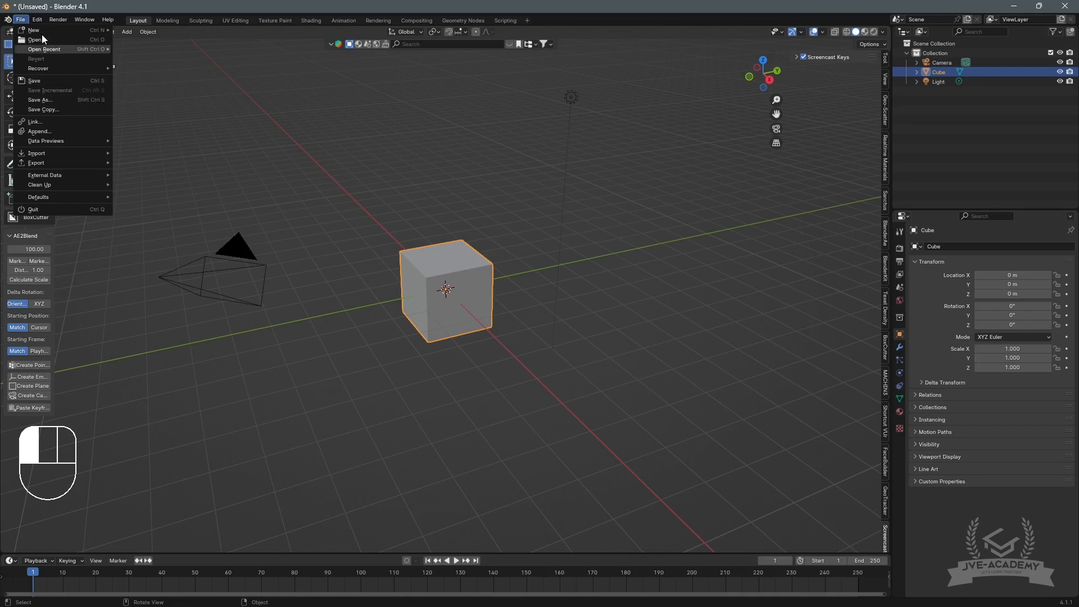
left_click(67, 79)
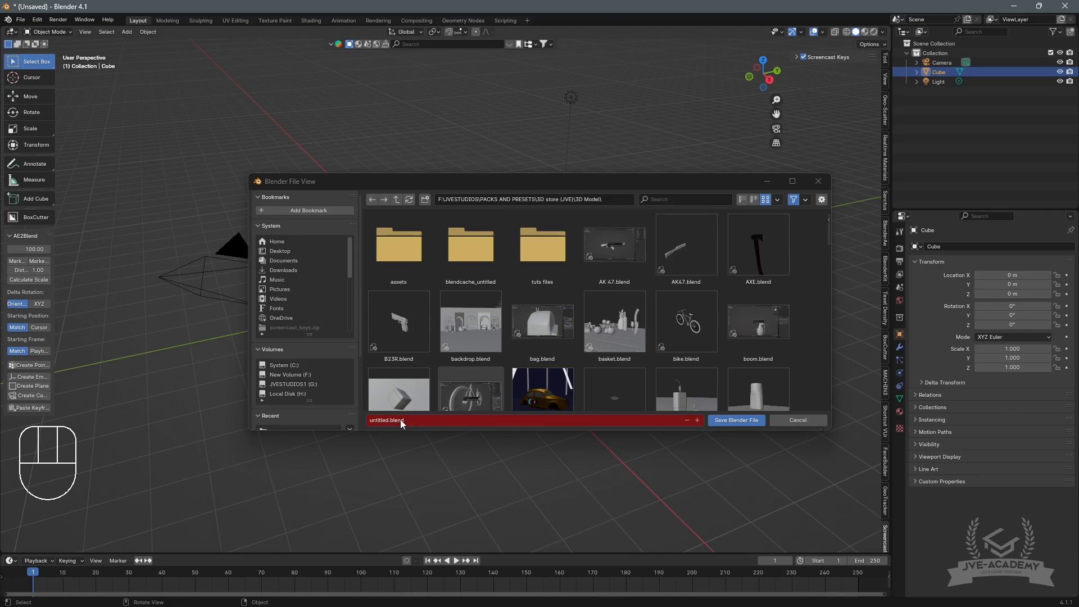
left_click(386, 423)
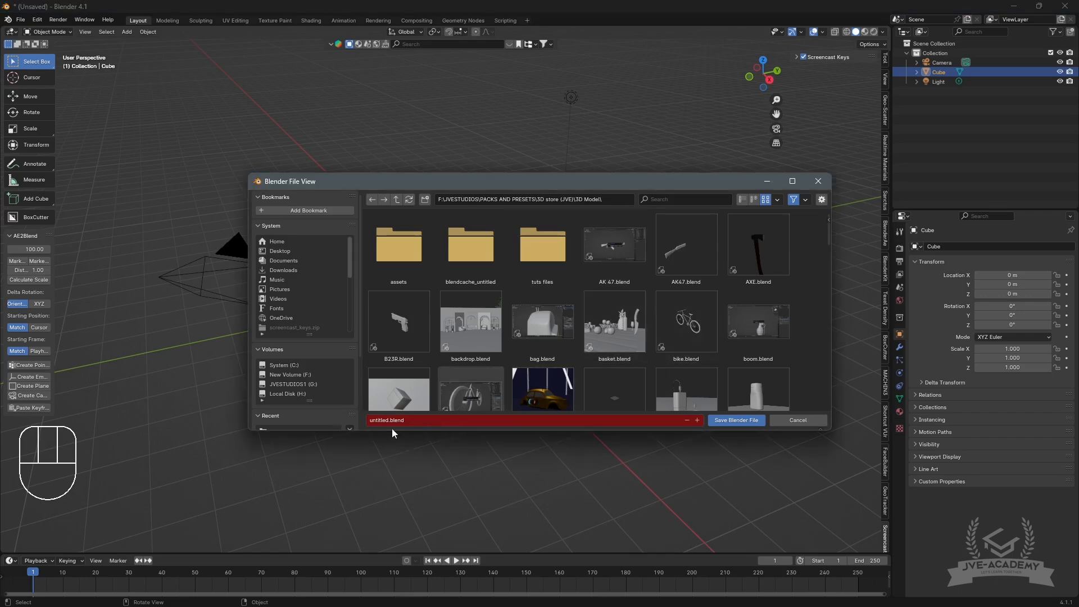
left_click(818, 181)
left_click(23, 20)
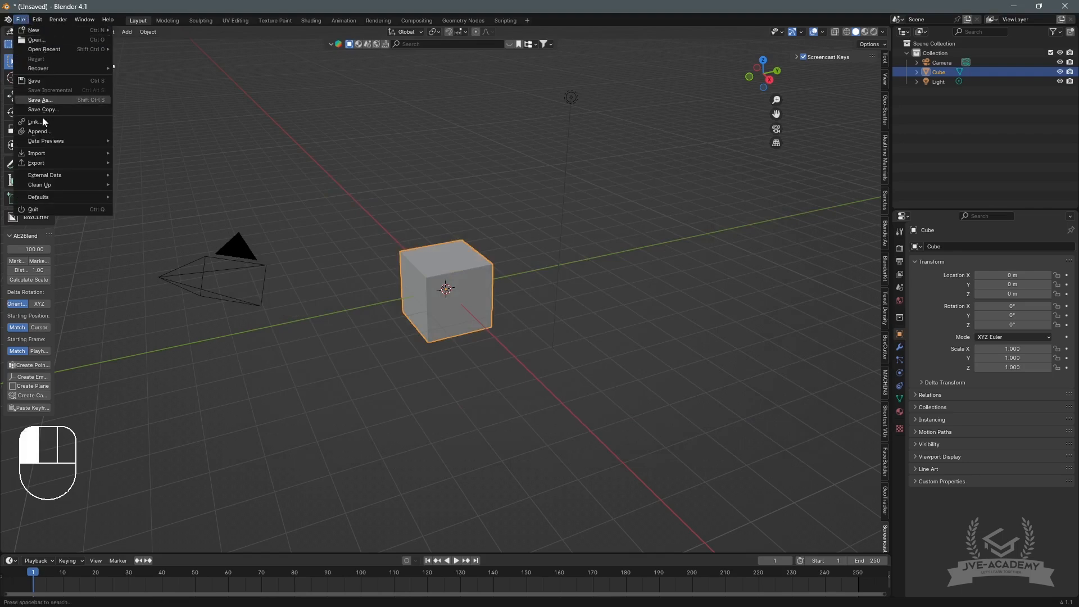
mouse_move(58, 23)
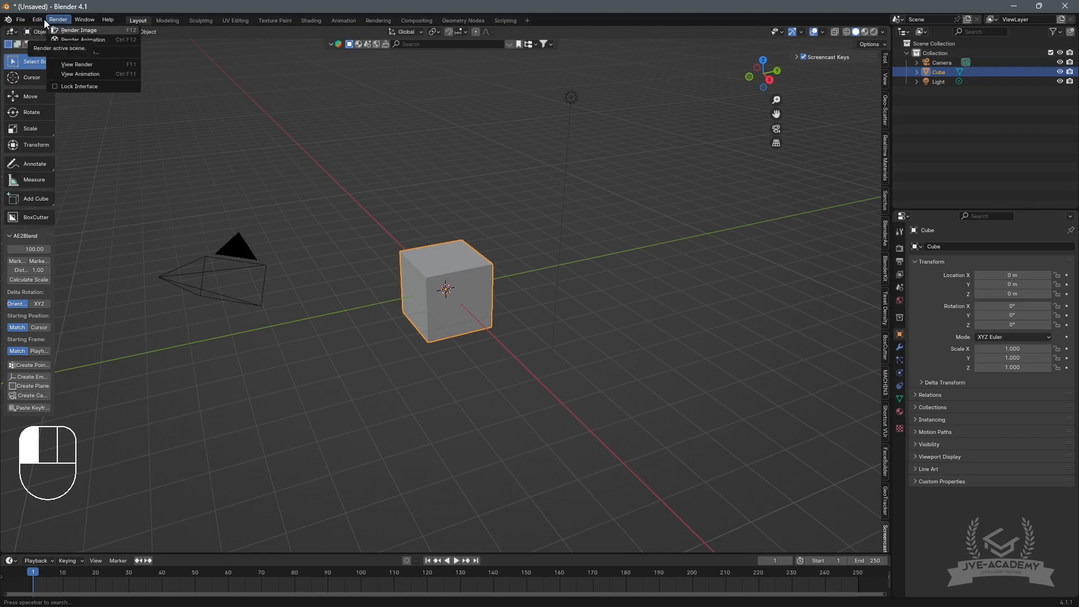
left_click(56, 21)
left_click(39, 19)
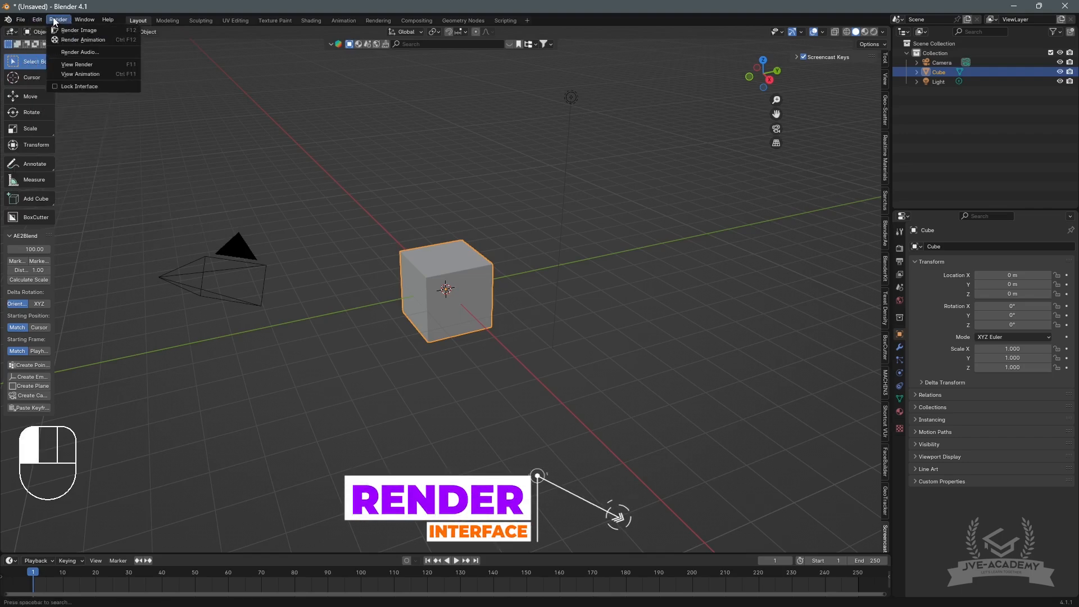
left_click(54, 21)
left_click(56, 20)
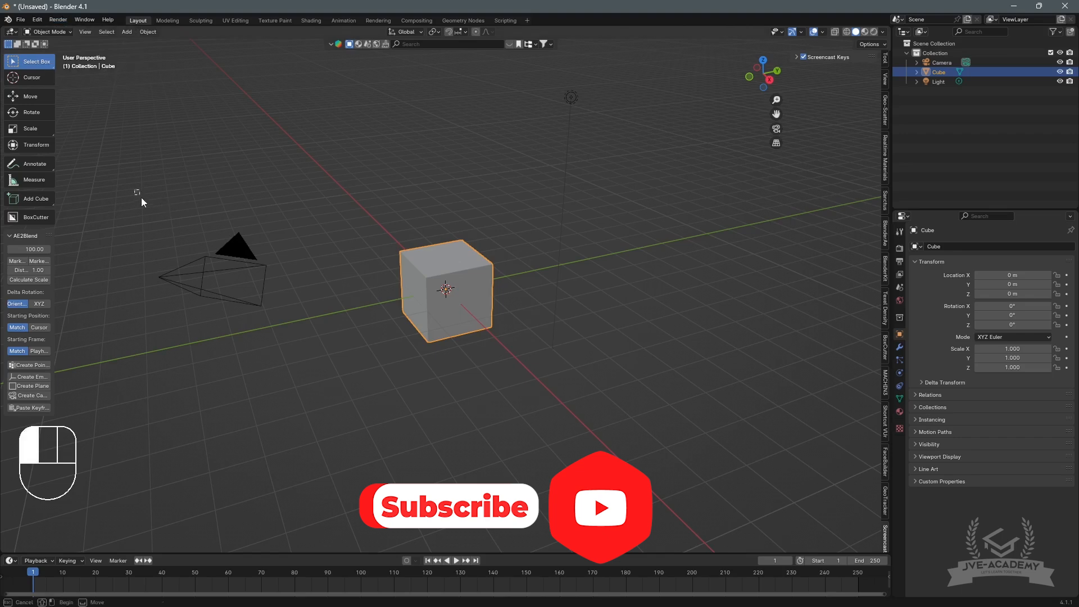
Box-select the camera in the viewport, and after it the cube.
left_click_drag(134, 190, 331, 342)
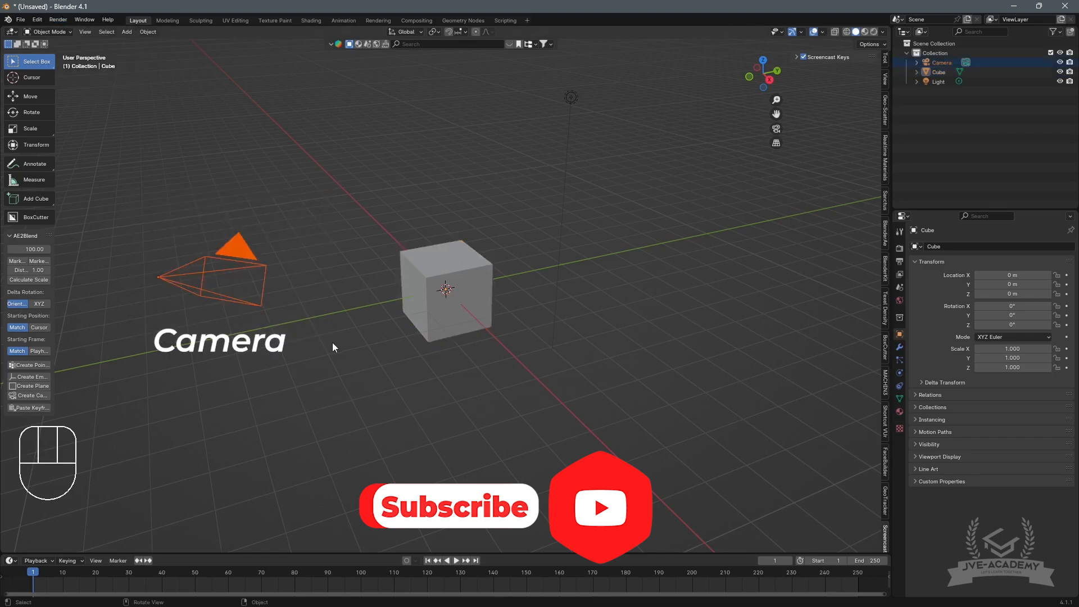
left_click_drag(366, 198, 506, 369)
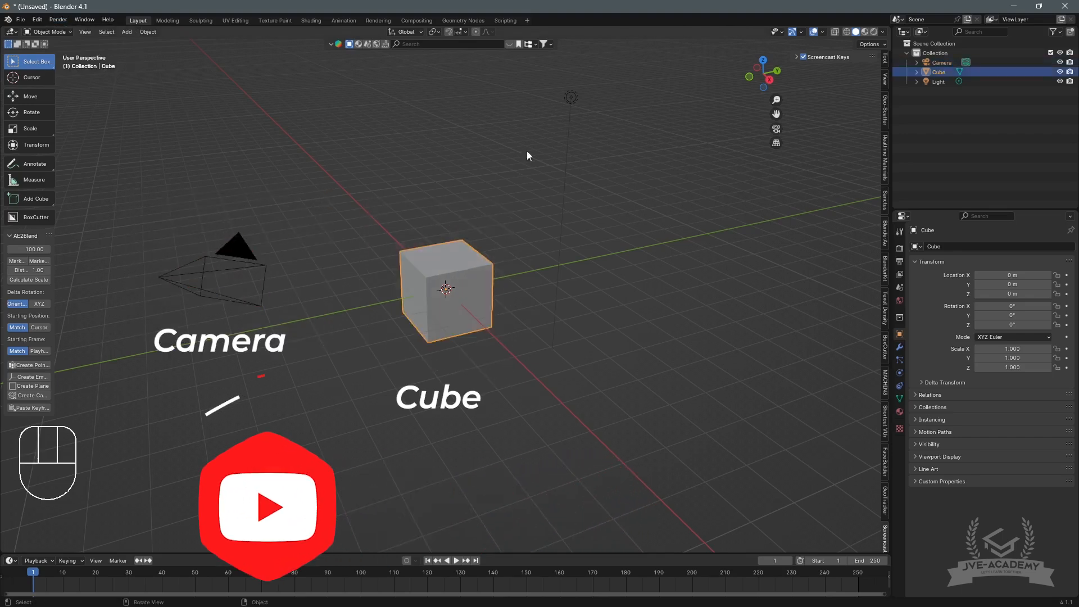
Render a still image of the scene, inspect the whole frame and close the render window.
left_click(57, 20)
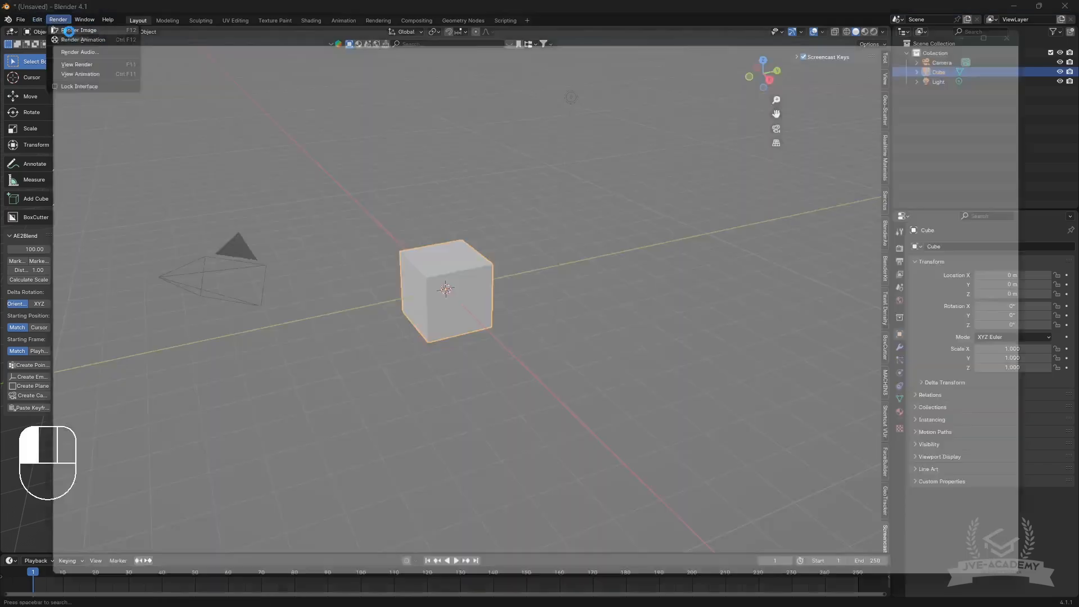
left_click(69, 31)
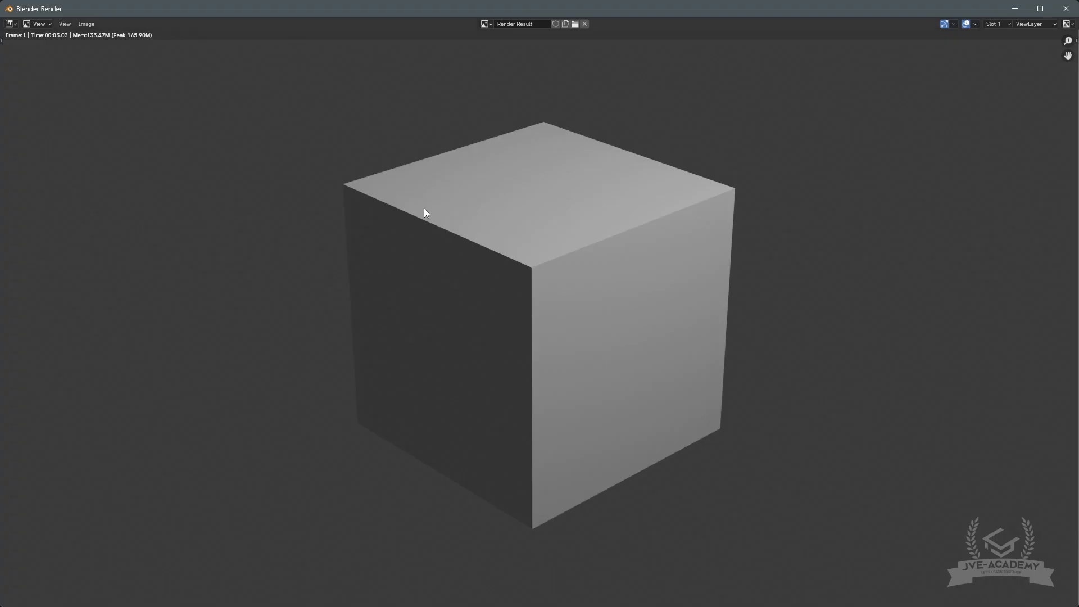
scroll(801, 200, "down", 2)
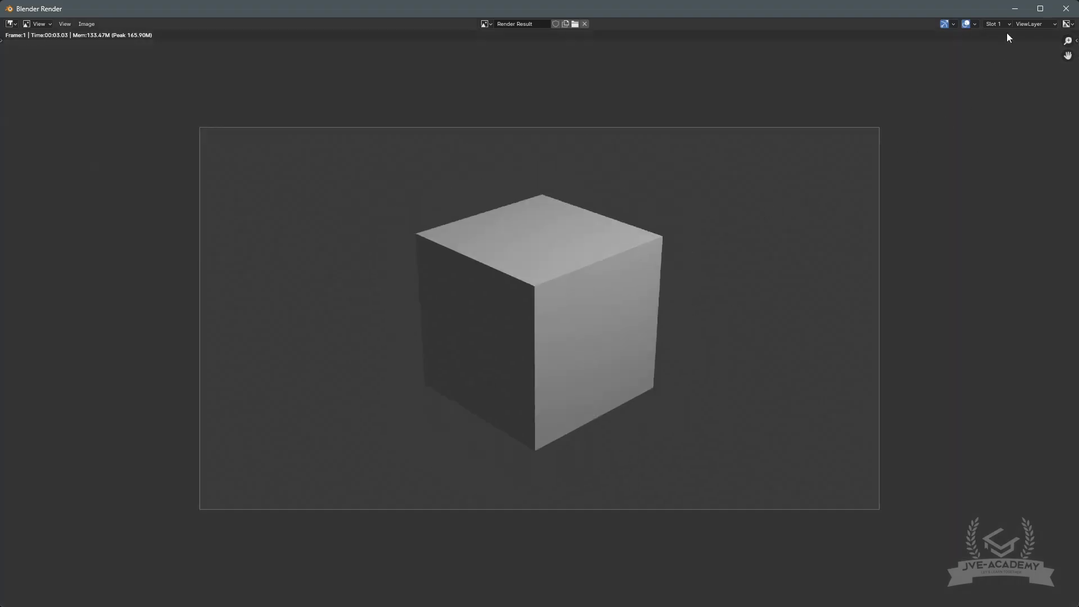
left_click(1066, 8)
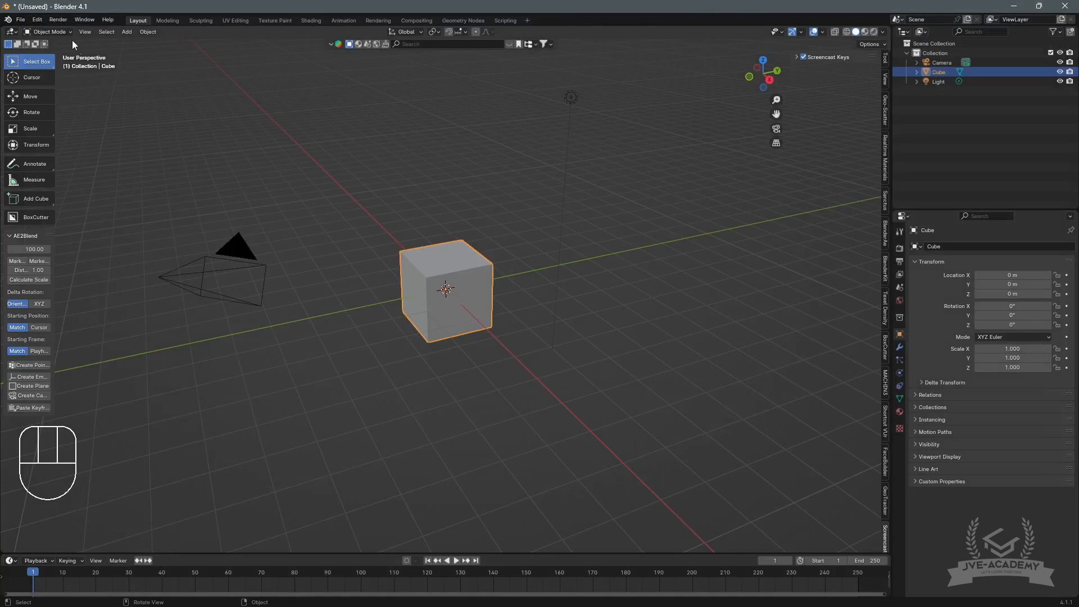
left_click(62, 21)
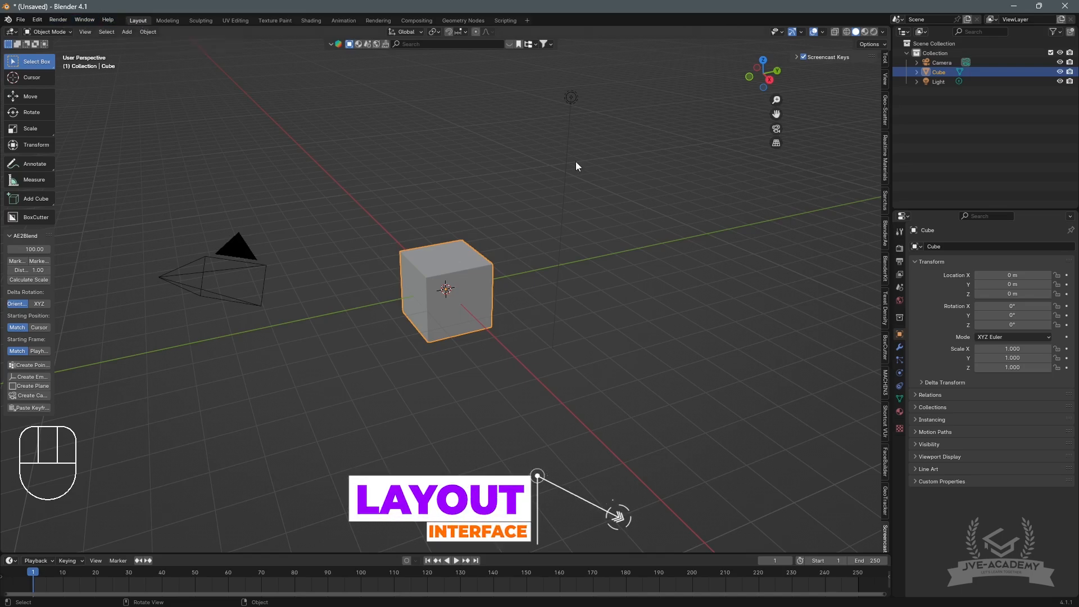
middle_click_drag(576, 161, 511, 159)
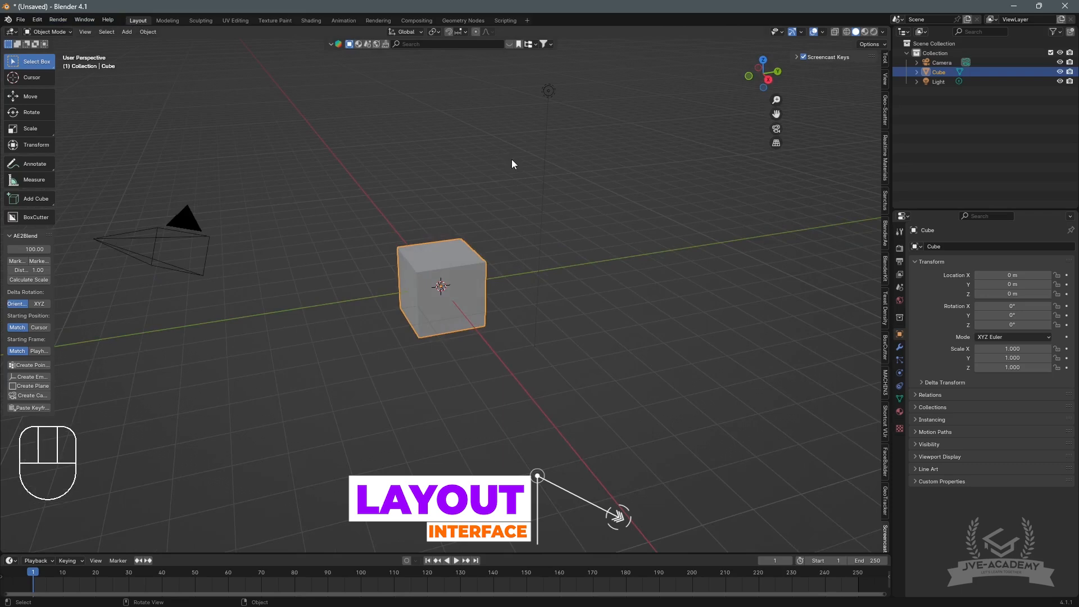
In the Modeling workspace, select the cube's upper right corner vertex and try to move it freely.
left_click(171, 20)
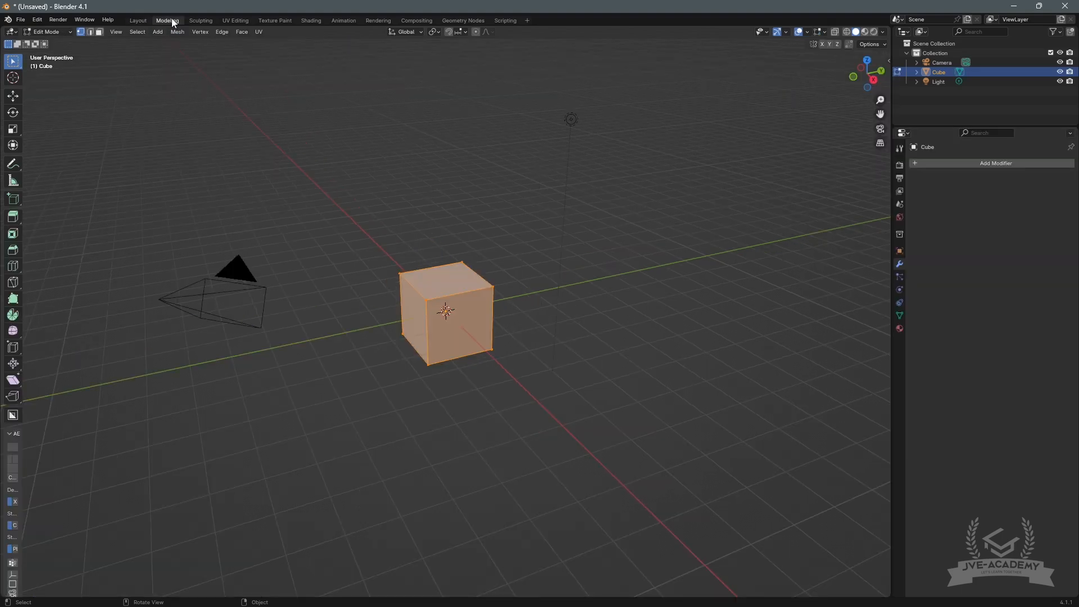
scroll(486, 335, "up", 4)
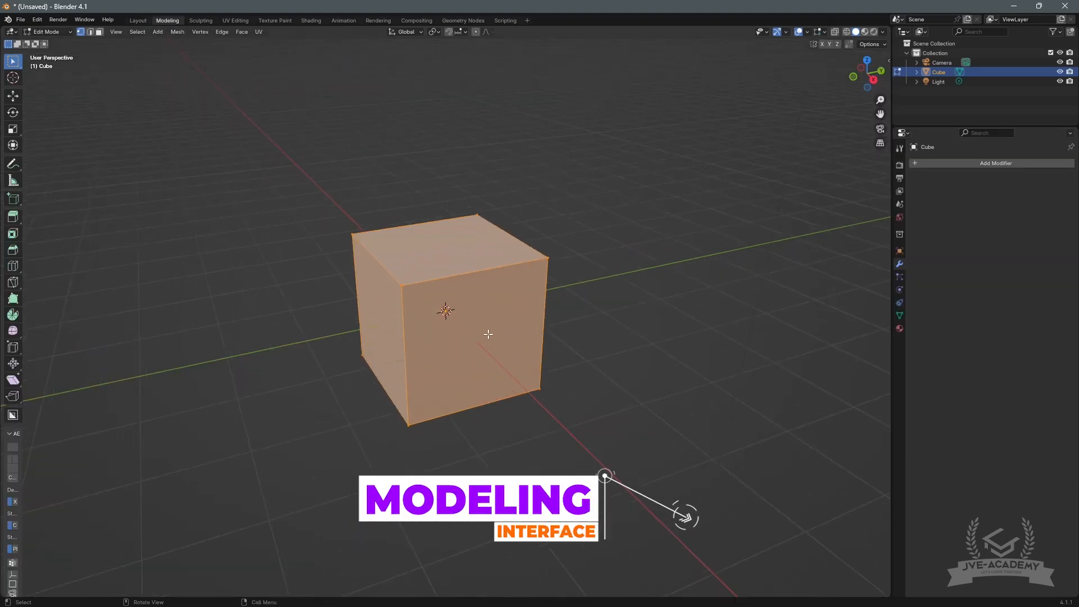
left_click(548, 254)
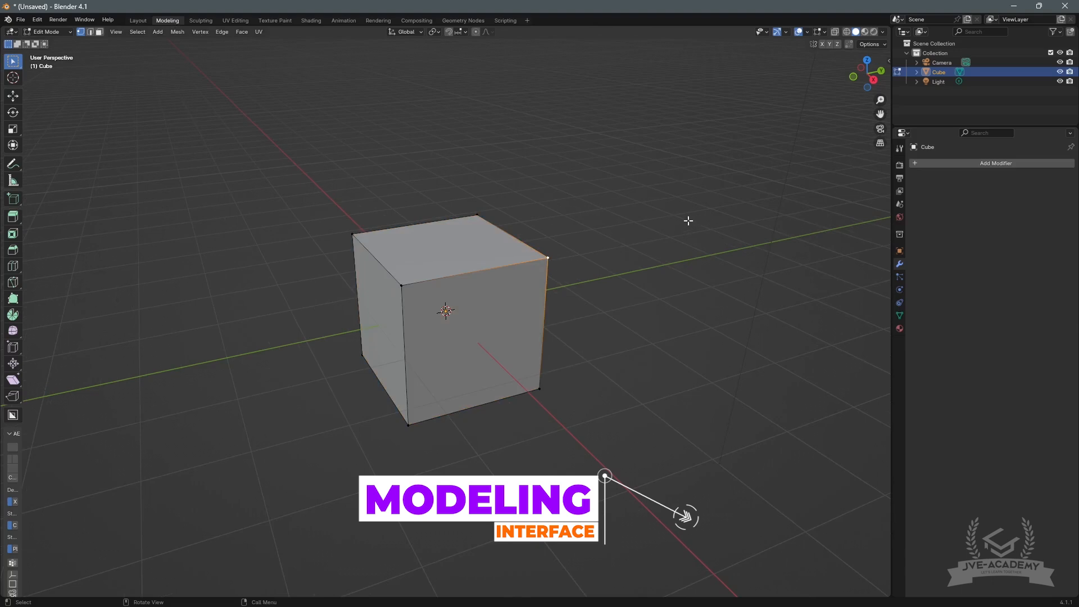
key("g")
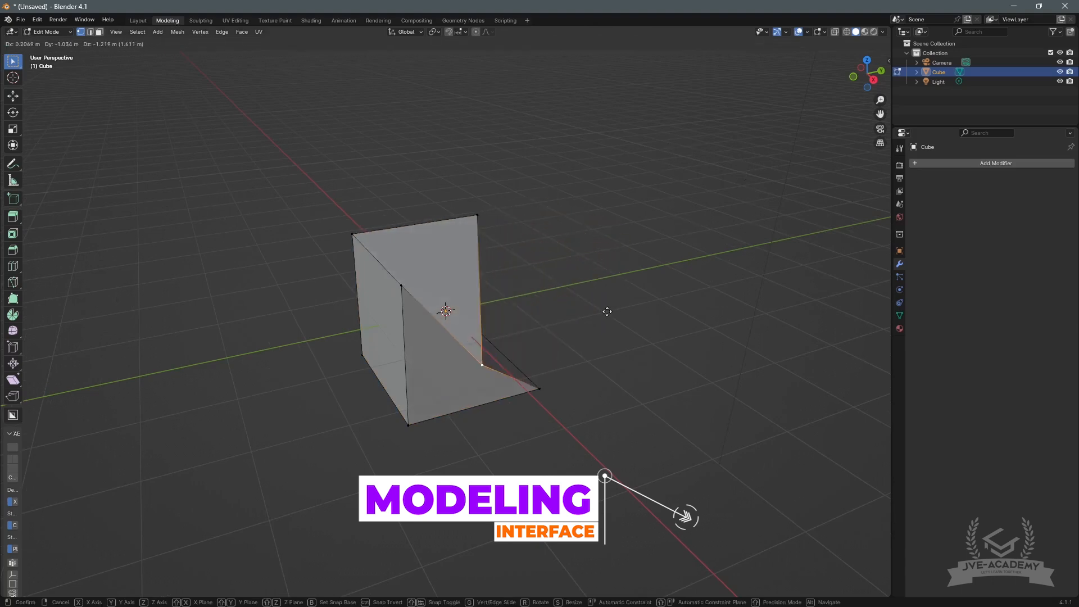
right_click(607, 290)
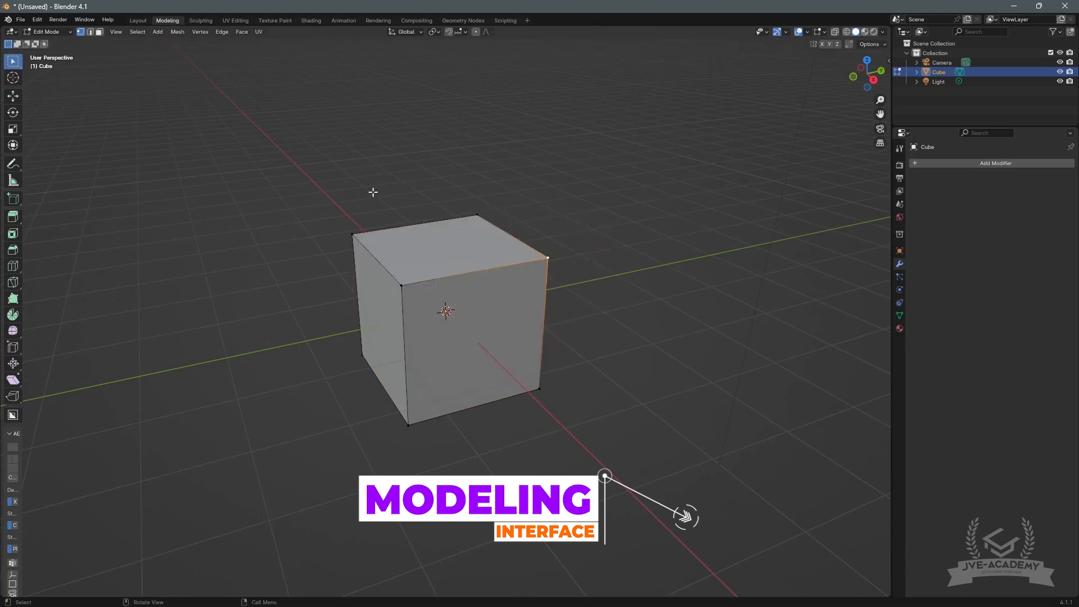
scroll(330, 197, "down", 1)
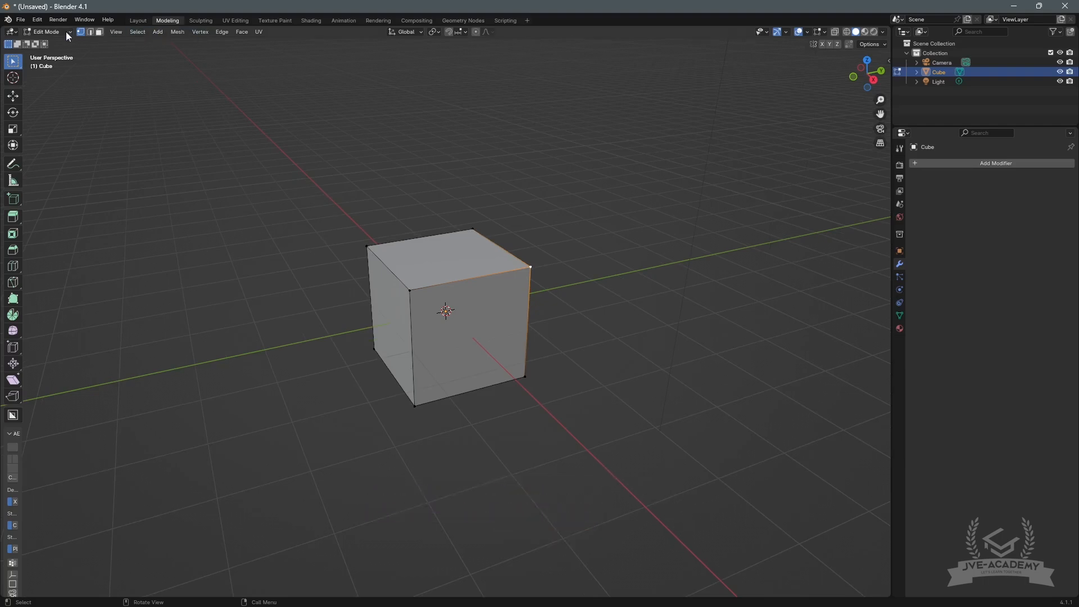
Go through the Layout, Modeling and Sculpting workspaces and end in UV Editing with a closer view of the cube.
left_click(137, 19)
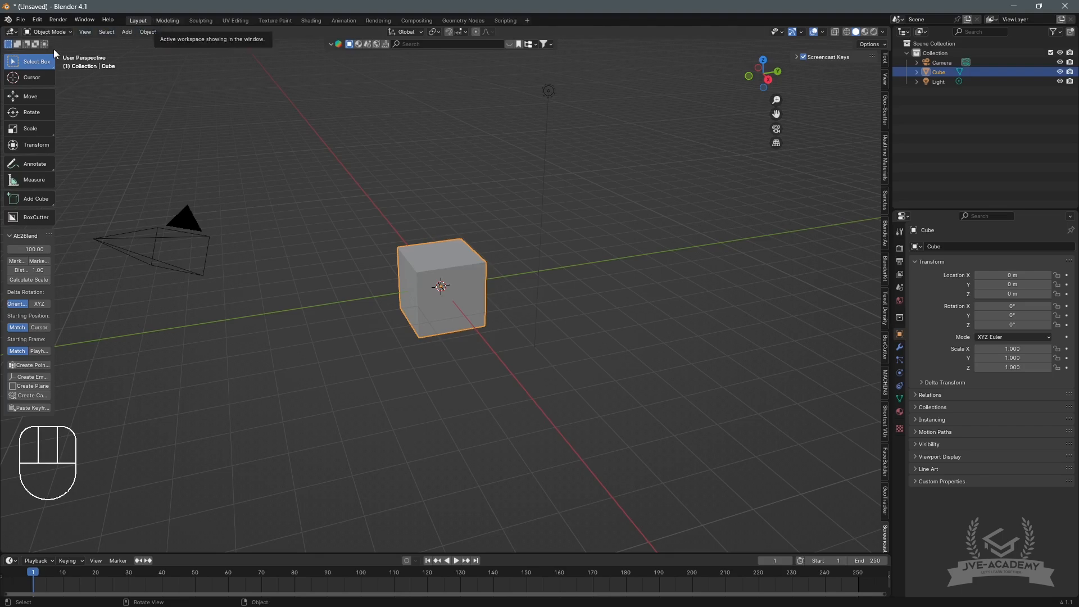
key("ctrl+Page_Down")
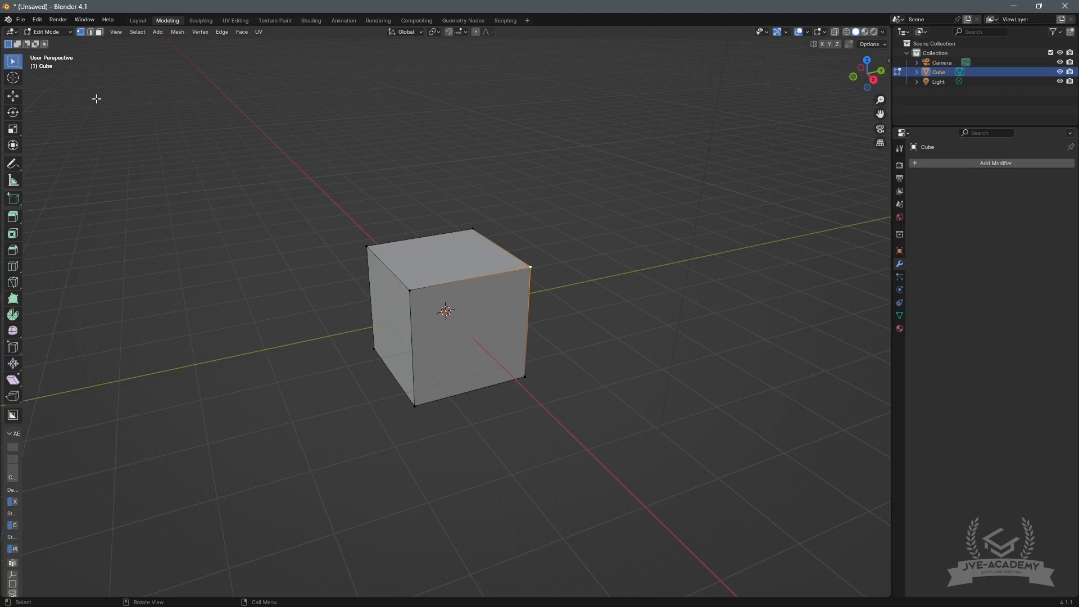
left_click(201, 21)
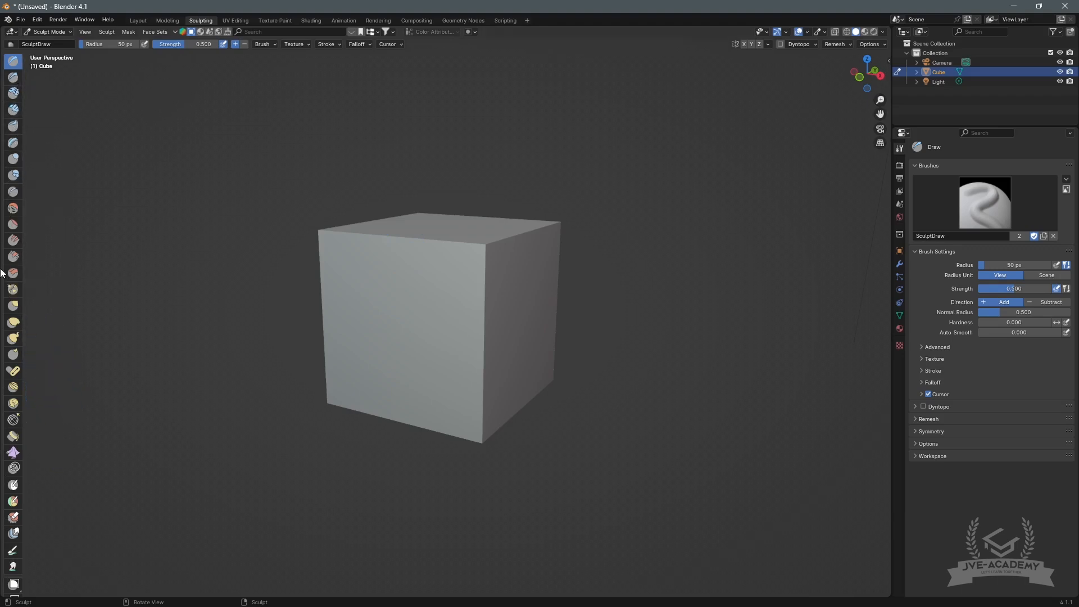
left_click(235, 21)
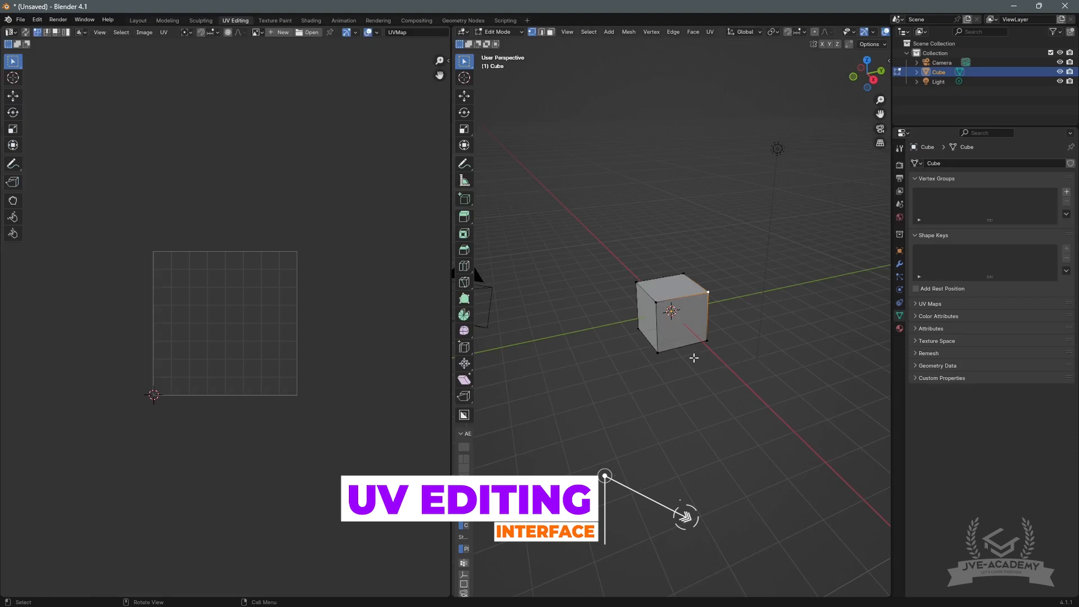
scroll(712, 347, "up", 2)
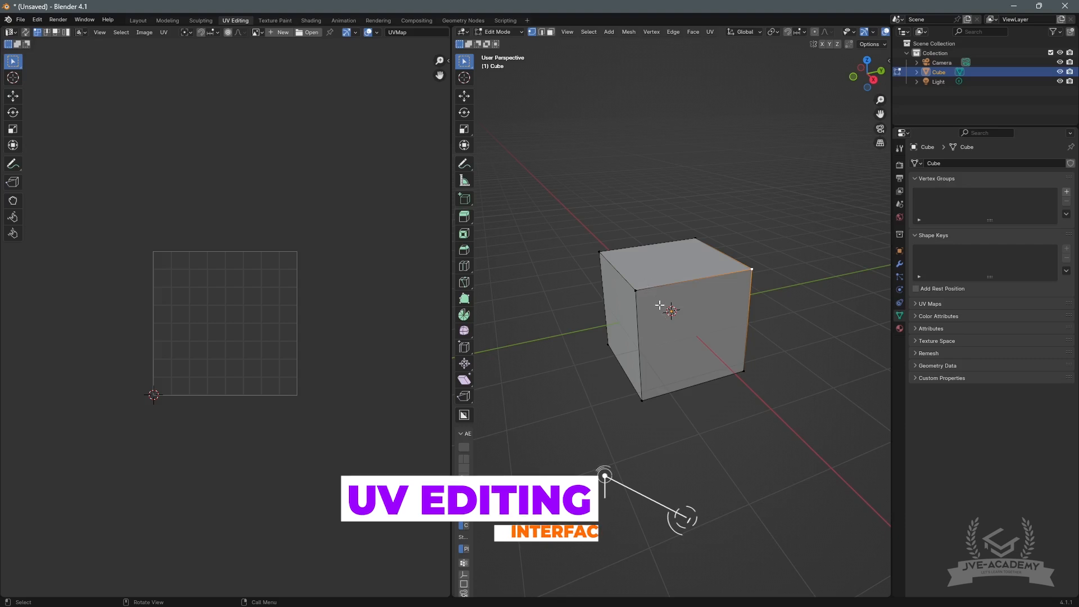
Switch to face selection, select the cube's front face and extend the selection to all faces.
left_click_drag(580, 209, 704, 343)
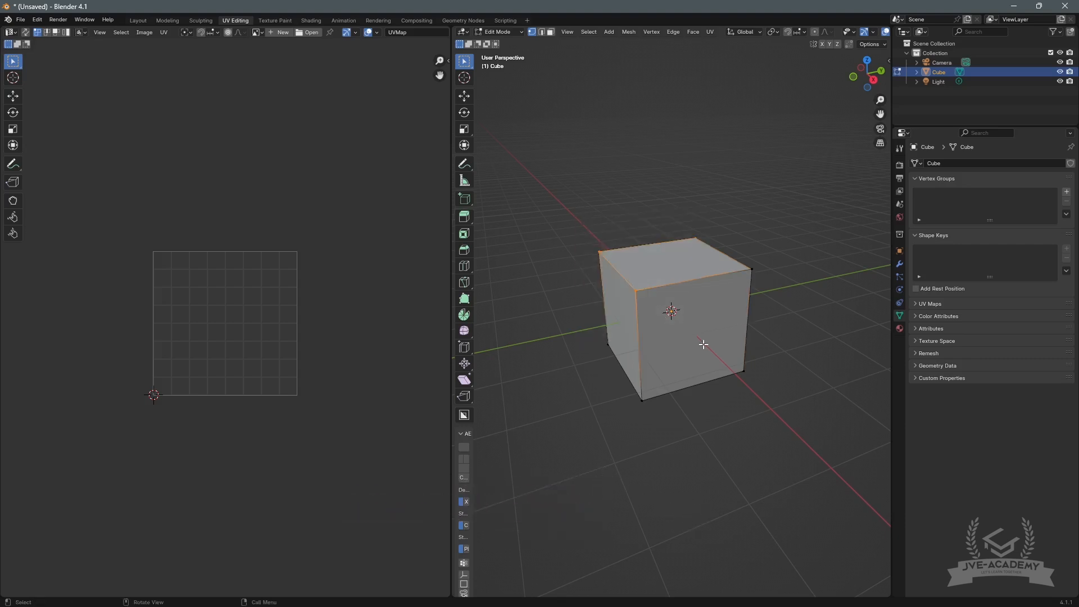
left_click(552, 33)
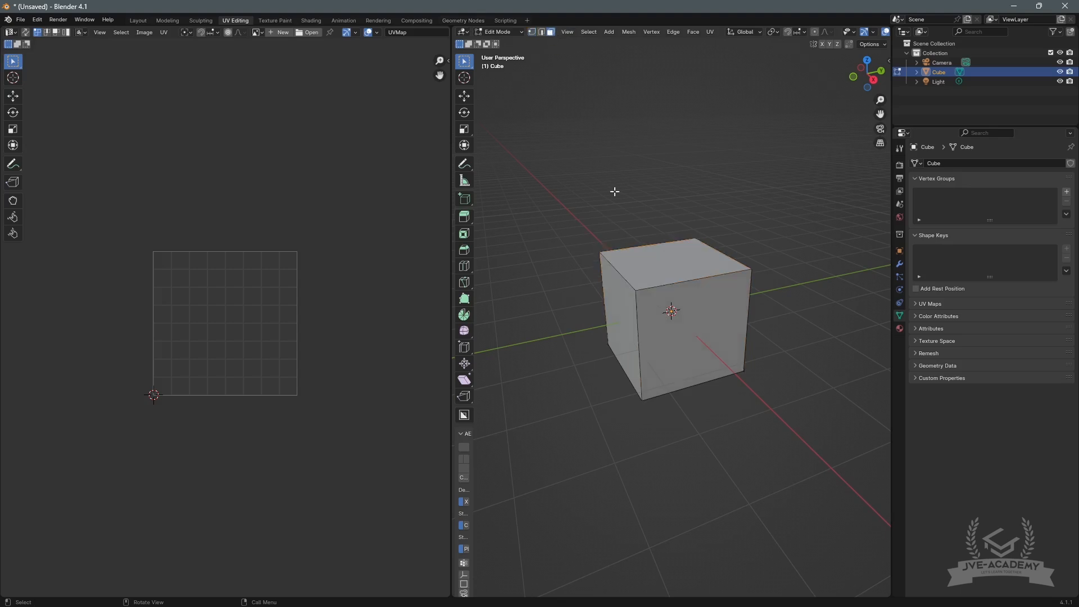
left_click(674, 336)
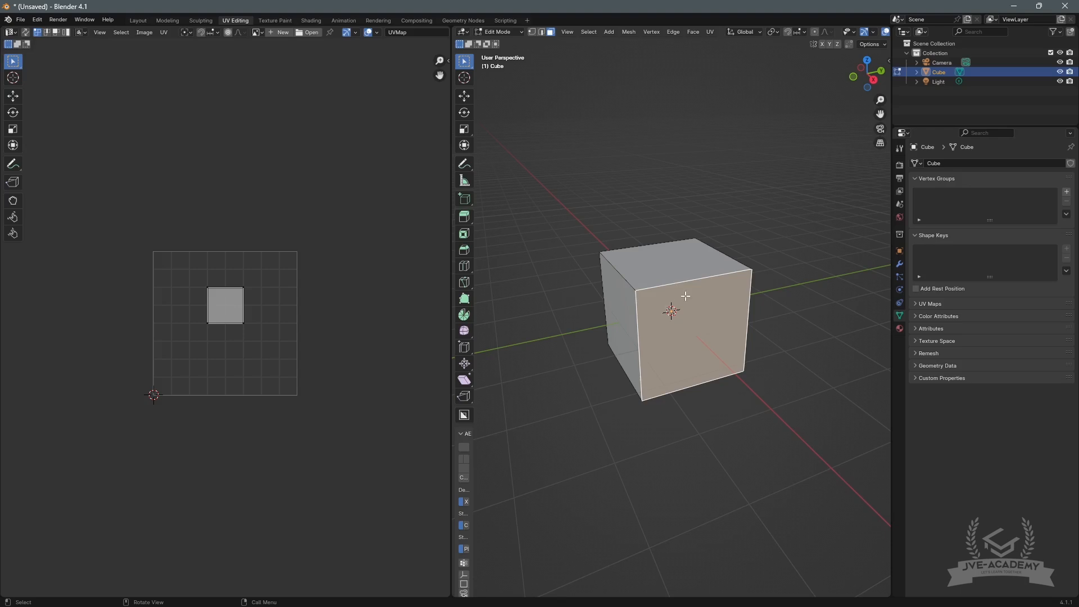
key("a")
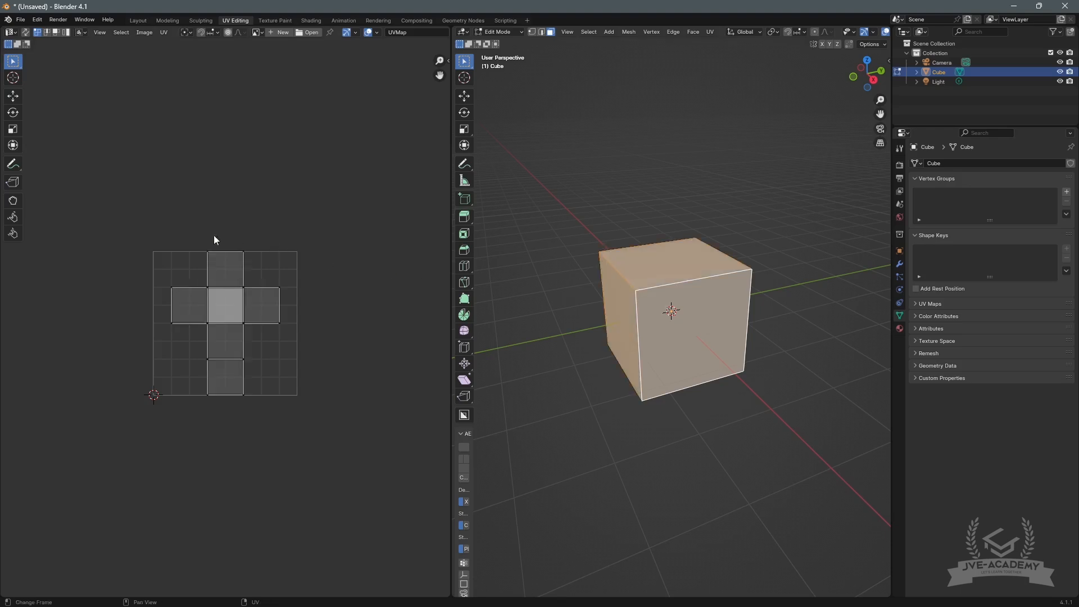
Box-select the cube's whole unwrapped layout in the UV editor and turn the cube to face the view.
left_click_drag(104, 219, 313, 486)
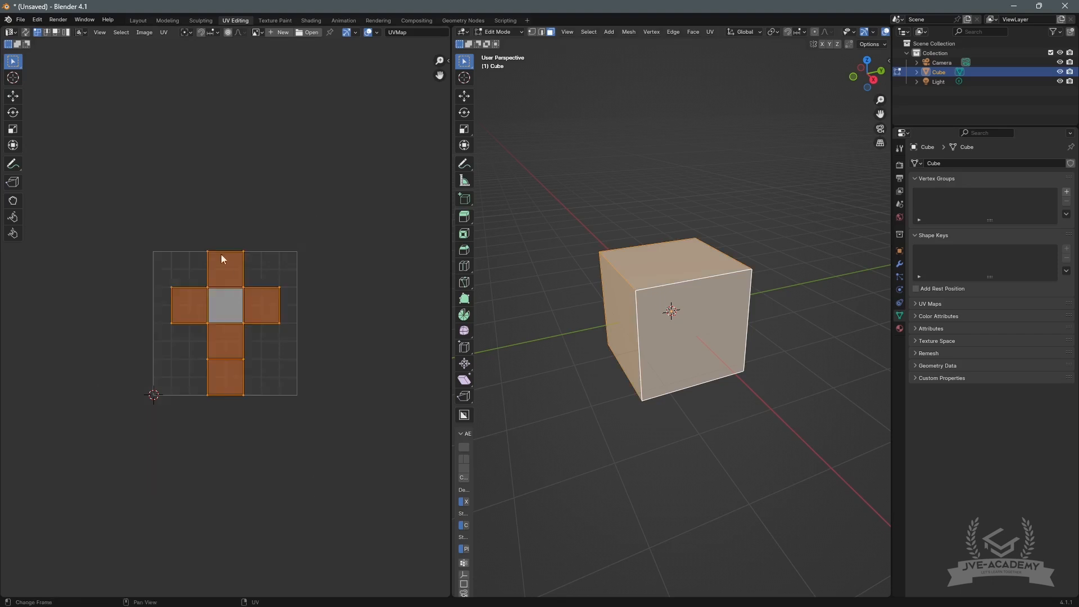
left_click_drag(202, 355, 328, 470)
left_click_drag(118, 192, 326, 480)
key("s")
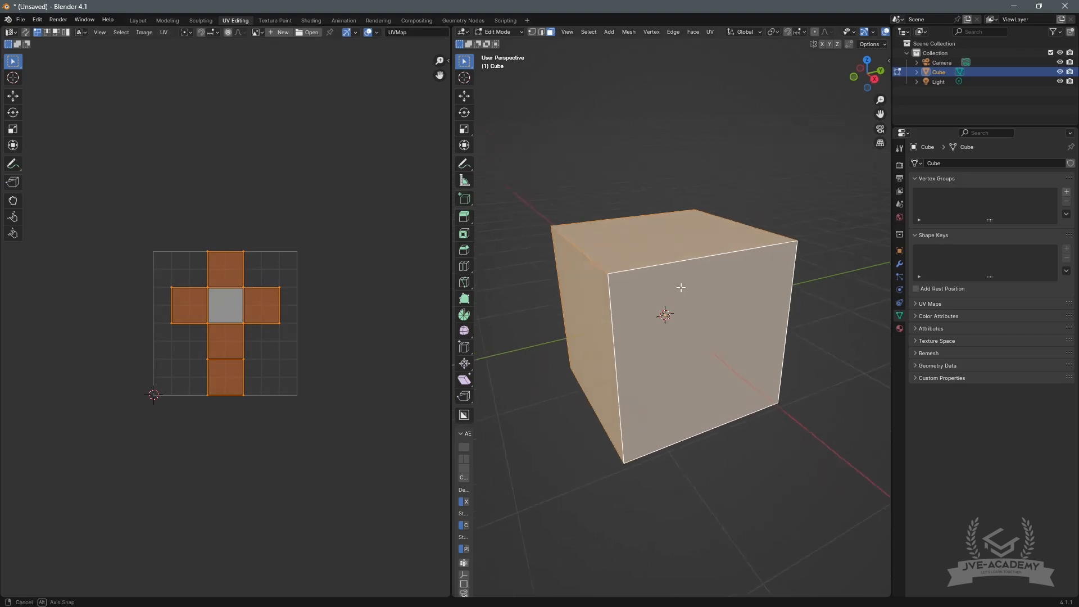
middle_click_drag(681, 287, 678, 266)
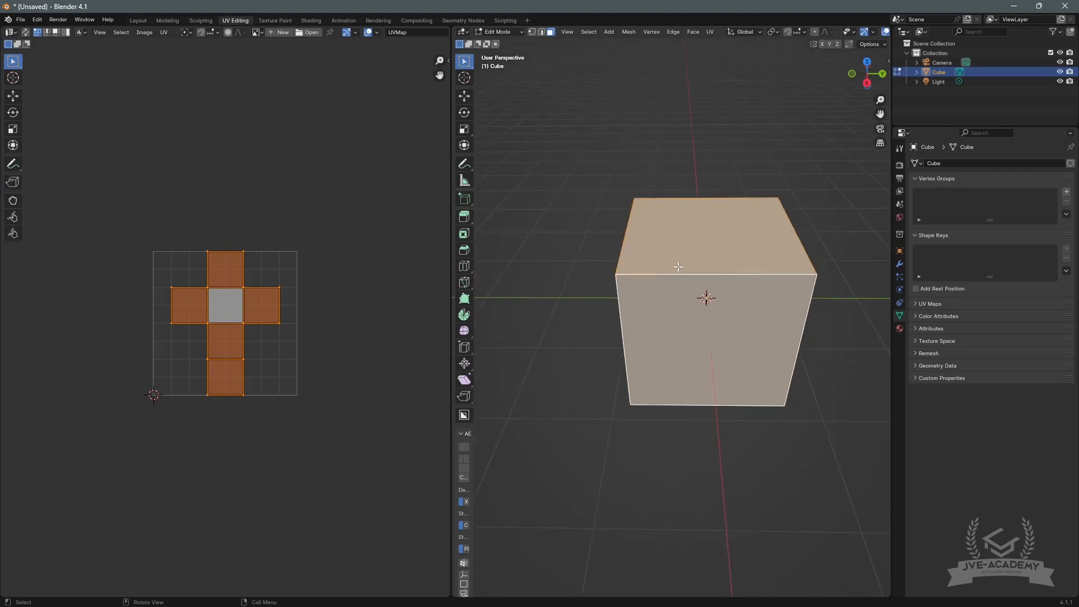
scroll(678, 267, "down", 1)
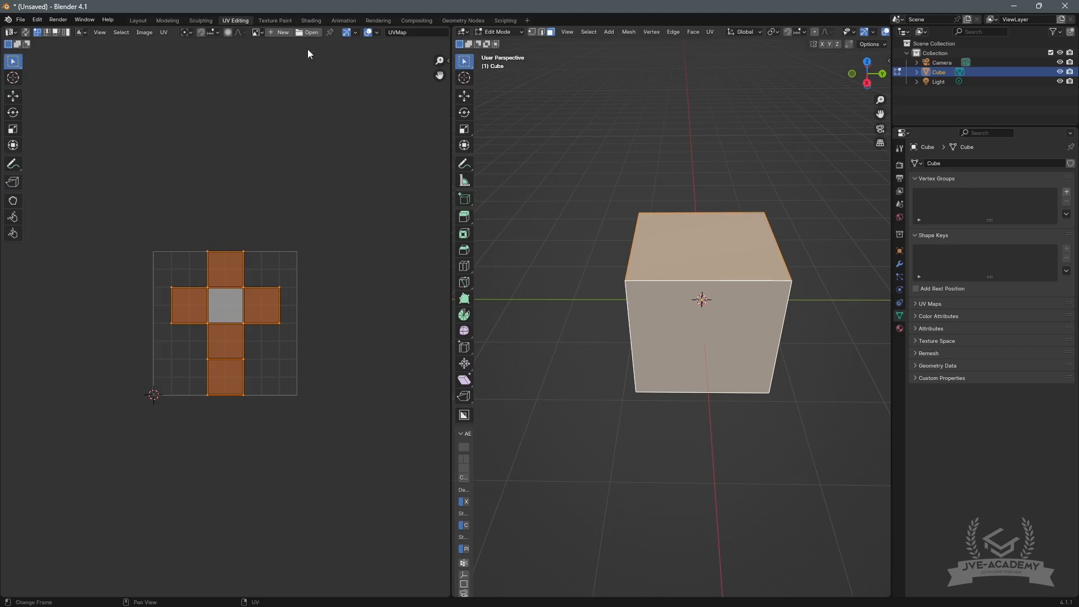
Compare the Texture Paint and UV Editing workspaces, ending in Texture Paint with closer views of the UV layout and cube.
left_click(278, 22)
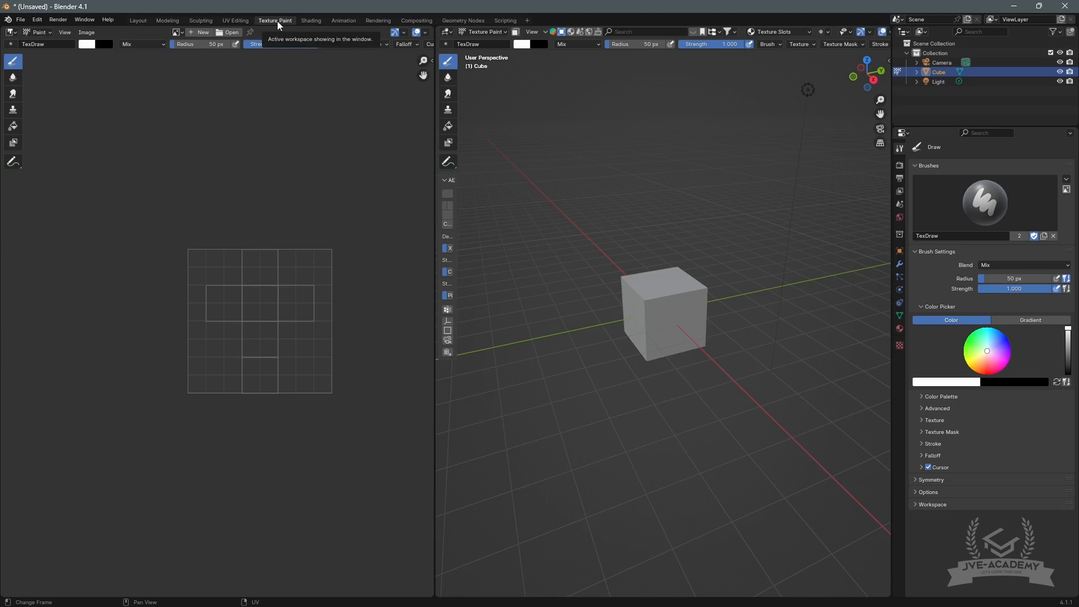
left_click(234, 21)
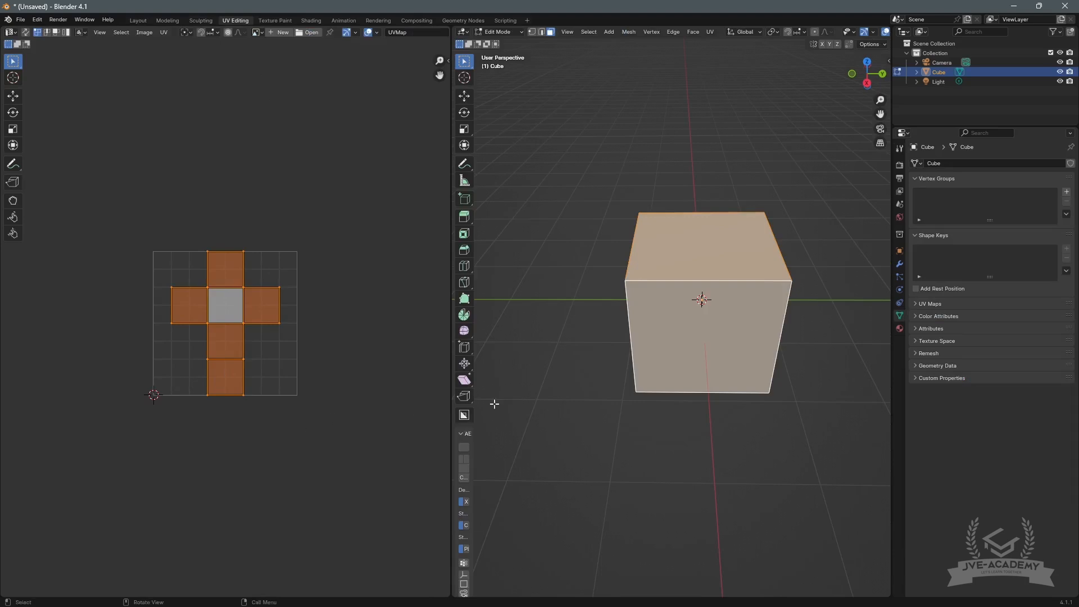
left_click(270, 20)
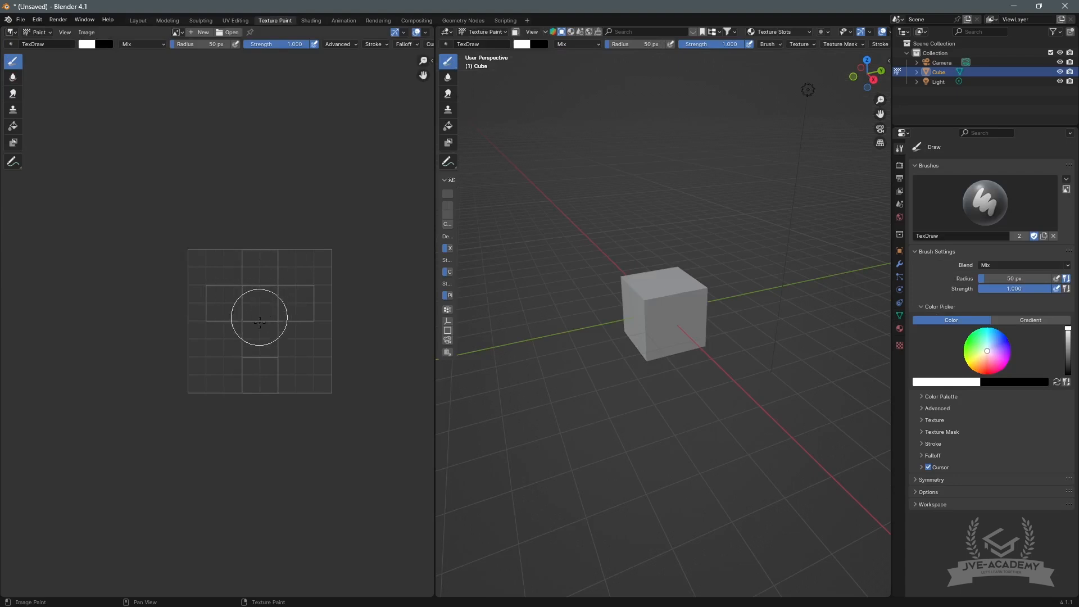
scroll(259, 321, "up", 3)
scroll(267, 323, "down", 2)
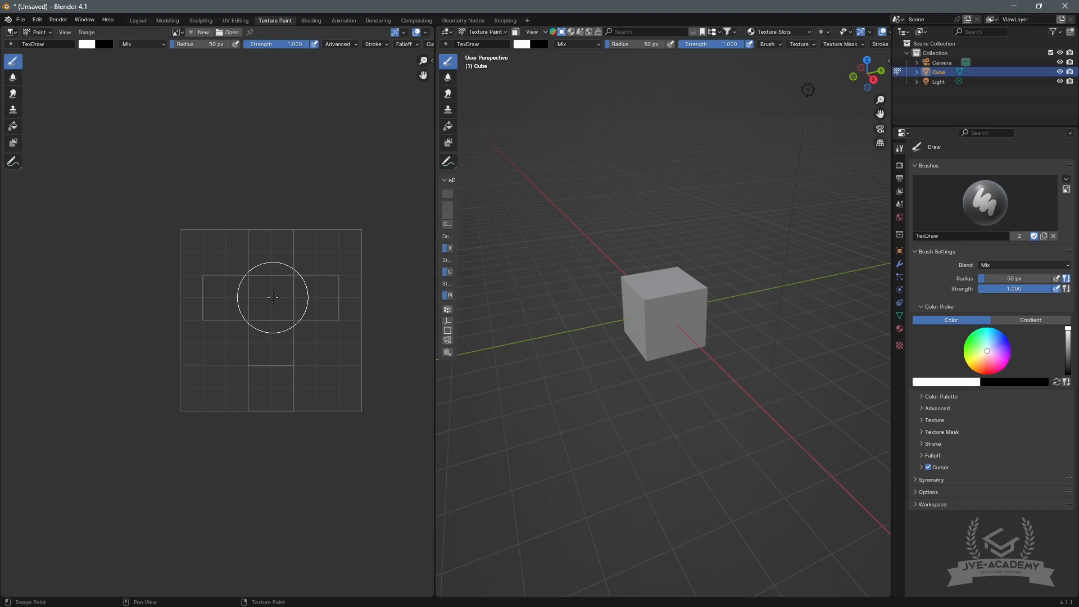
scroll(726, 320, "up", 4)
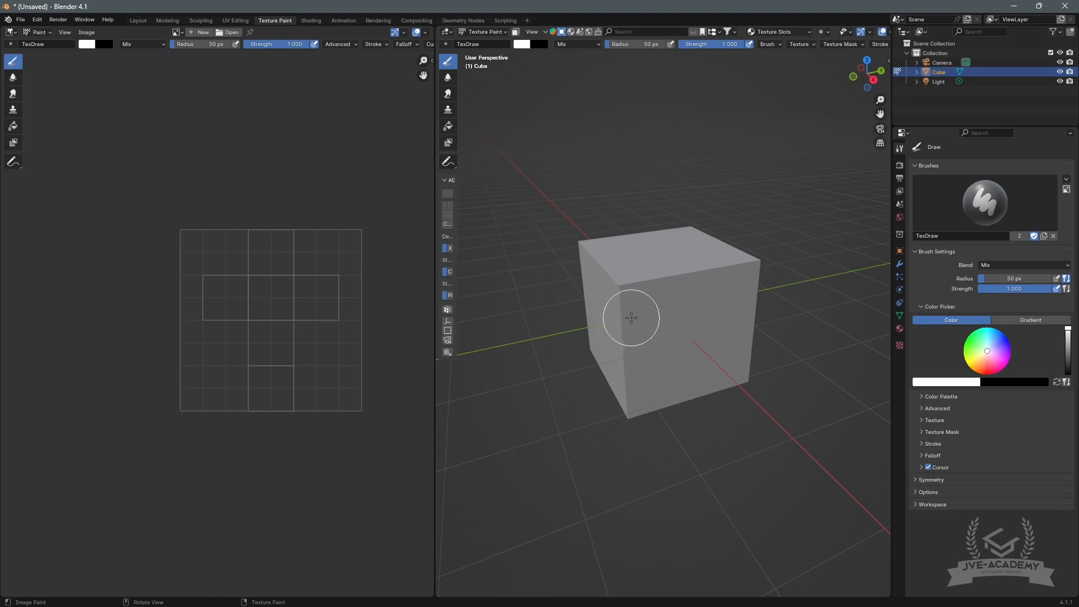
left_click(630, 299)
Open the Shading workspace with a closer view of the cube, try box-selecting the material nodes and clear the selection.
left_click(310, 20)
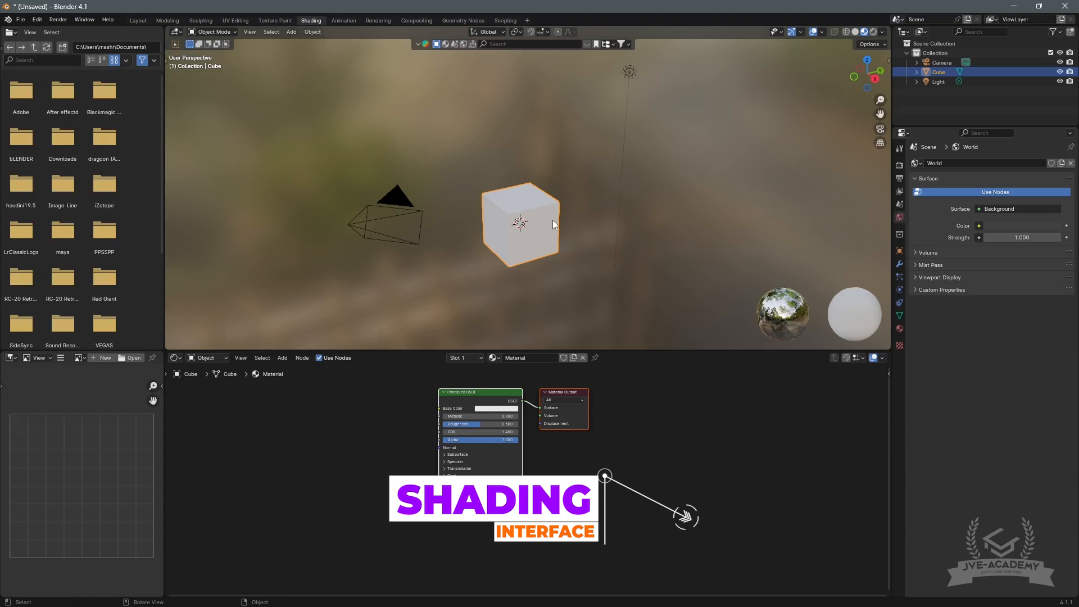
scroll(554, 225, "up", 3)
mouse_move(554, 225)
middle_mouse_down()
mouse_move(531, 233)
mouse_move(559, 180)
mouse_move(572, 190)
middle_mouse_up()
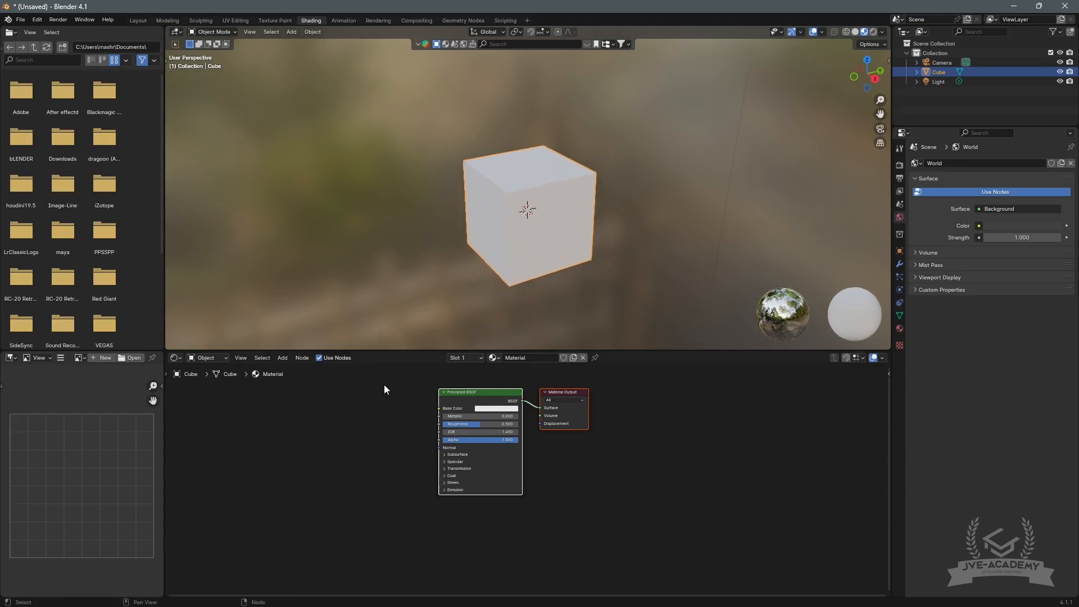
left_click_drag(422, 376, 506, 431)
left_click_drag(580, 479, 612, 514)
left_click(594, 392)
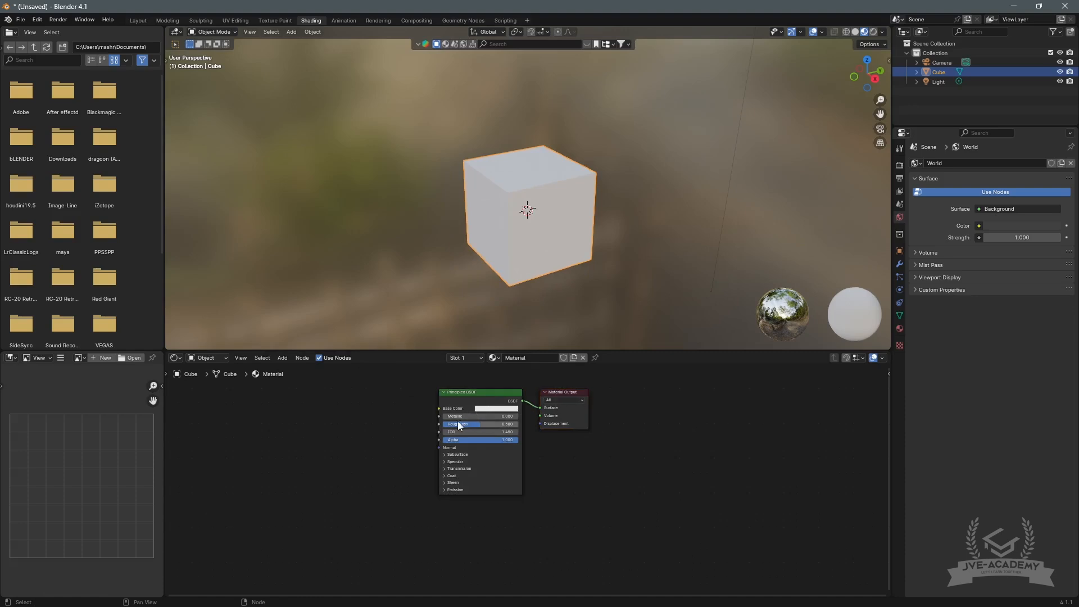
Set the Principled BSDF base color to bright green and inspect the cube from another side.
left_click(489, 409)
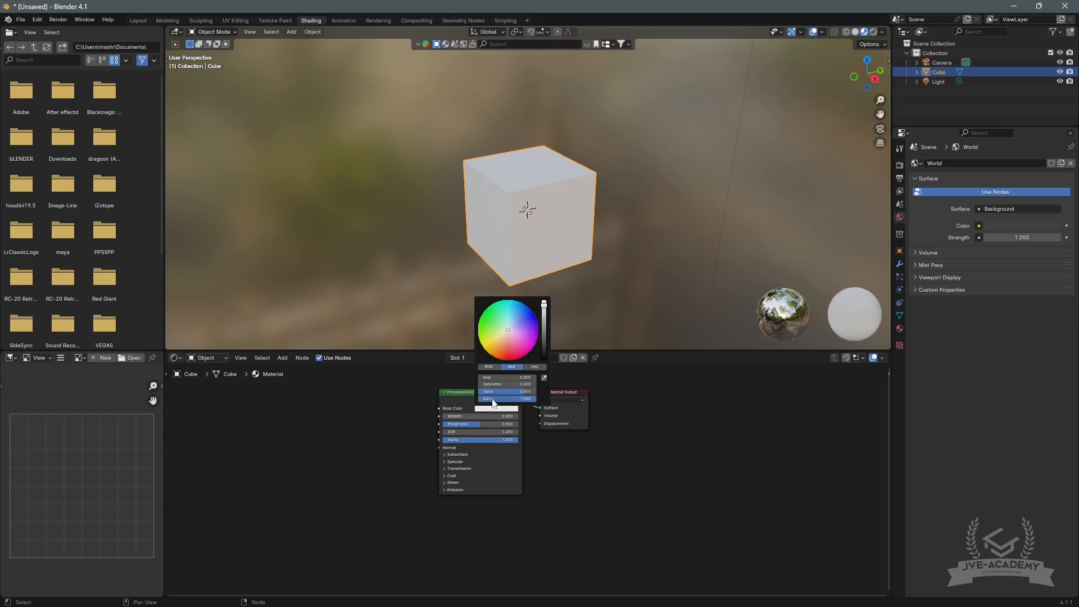
left_click(505, 347)
mouse_move(504, 346)
left_mouse_down()
mouse_move(509, 359)
mouse_move(527, 352)
mouse_move(539, 328)
mouse_move(531, 311)
mouse_move(514, 300)
mouse_move(482, 313)
left_mouse_up()
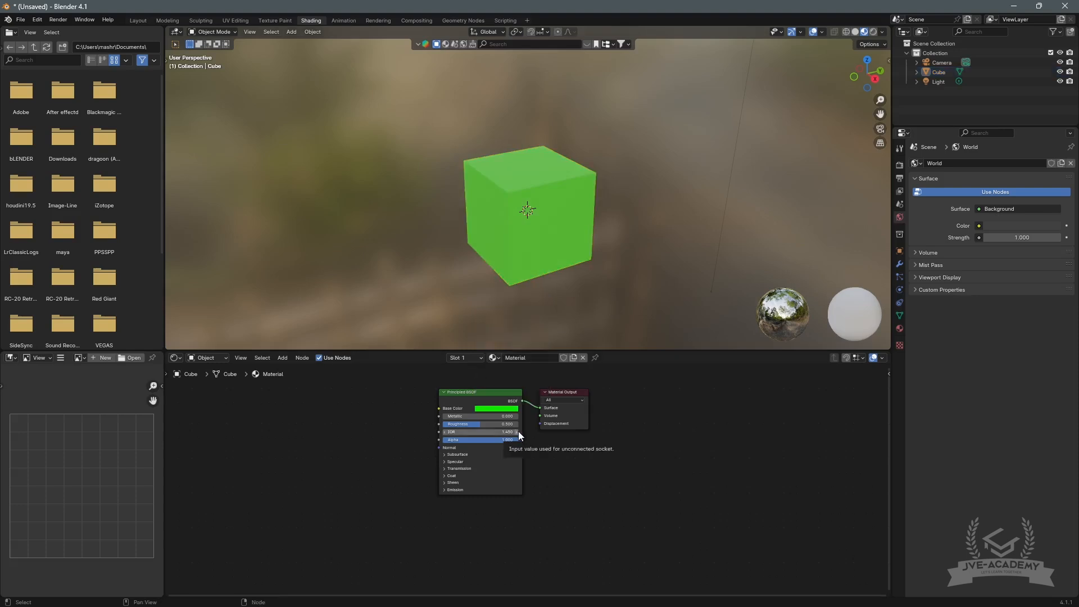
middle_click_drag(588, 214, 455, 246)
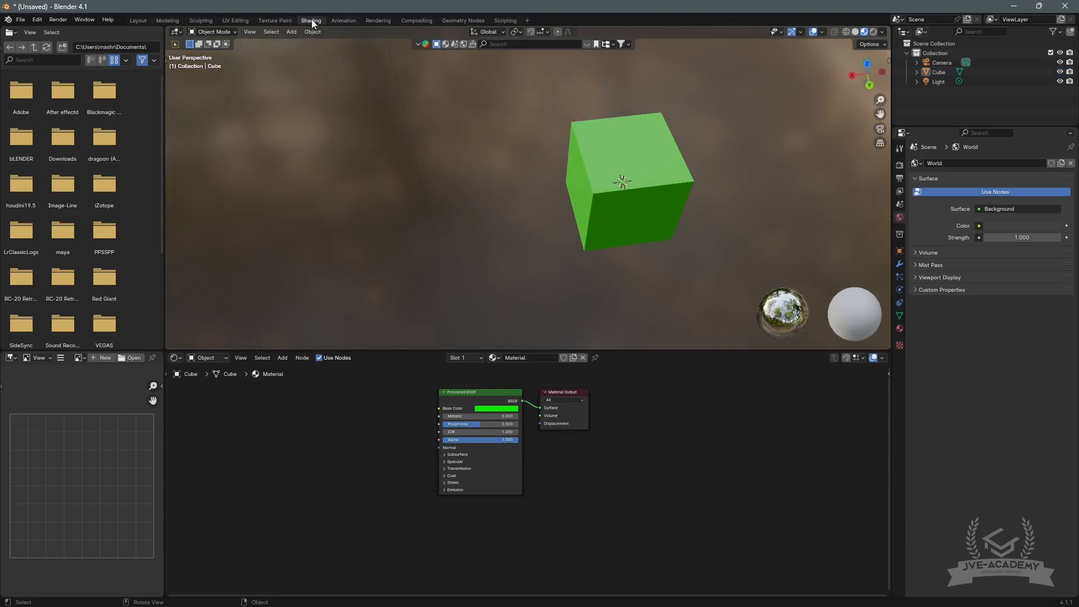
In the Animation workspace, select the camera and try moving it freely.
left_click(344, 21)
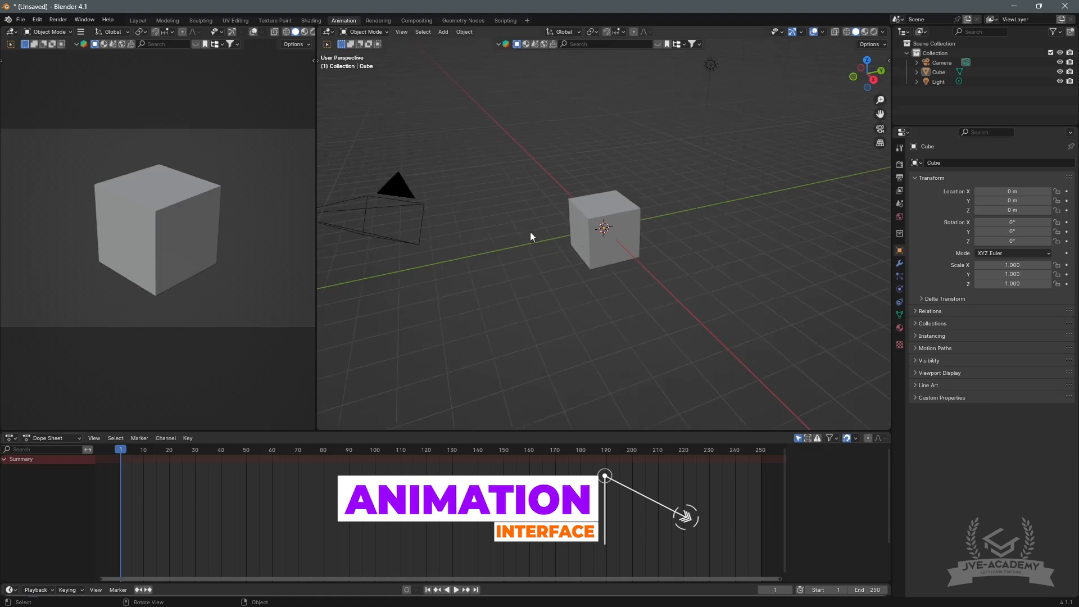
left_click(410, 185)
key("g")
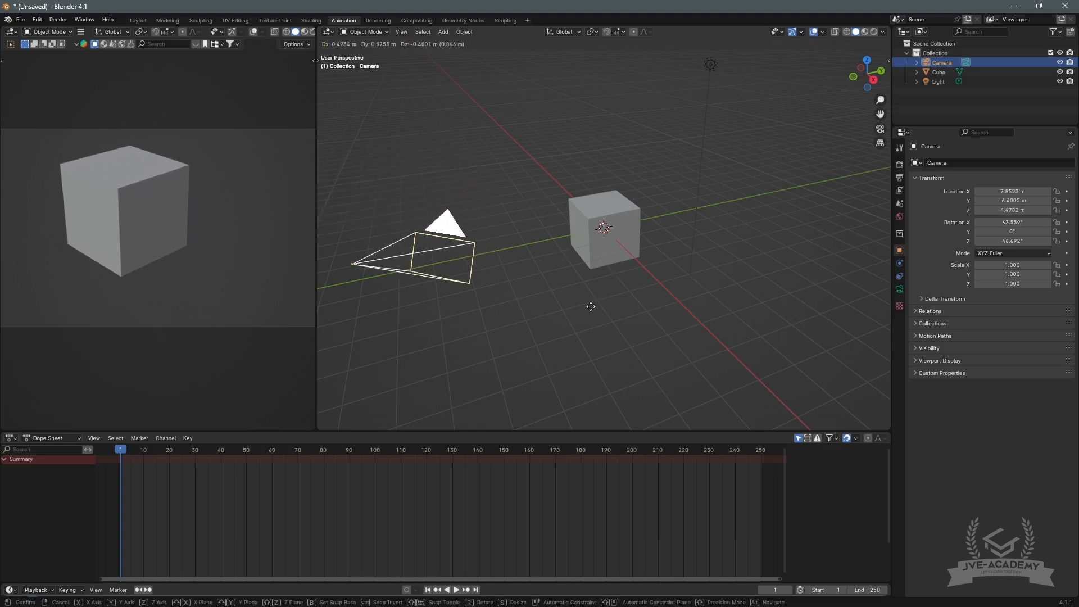
left_click(572, 225)
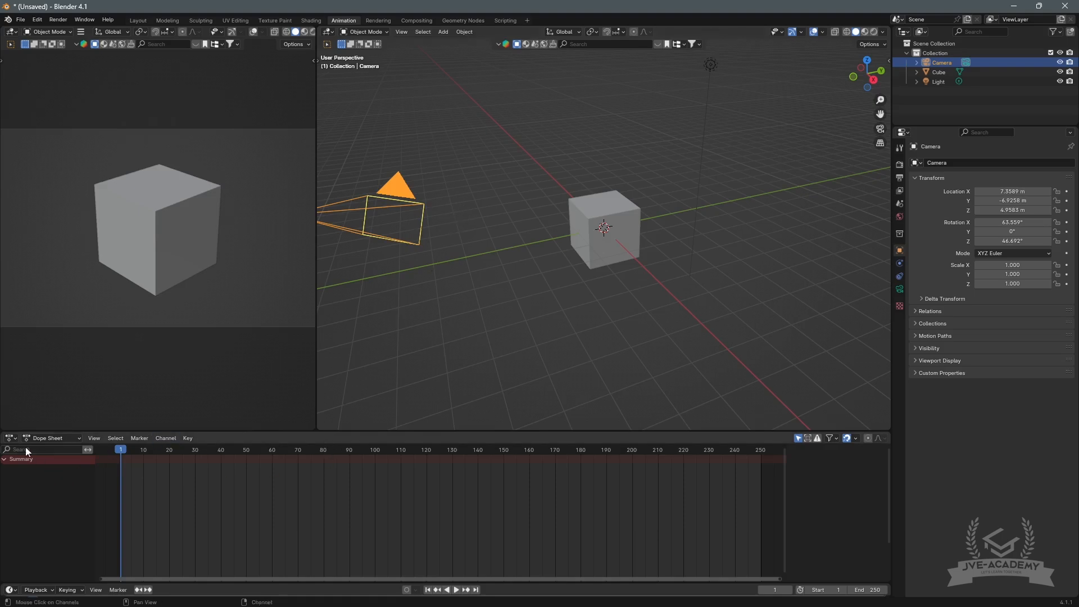
left_click(11, 438)
Select the cube and insert a keyframe for its location, rotation and scale at frame 1.
left_click(617, 219)
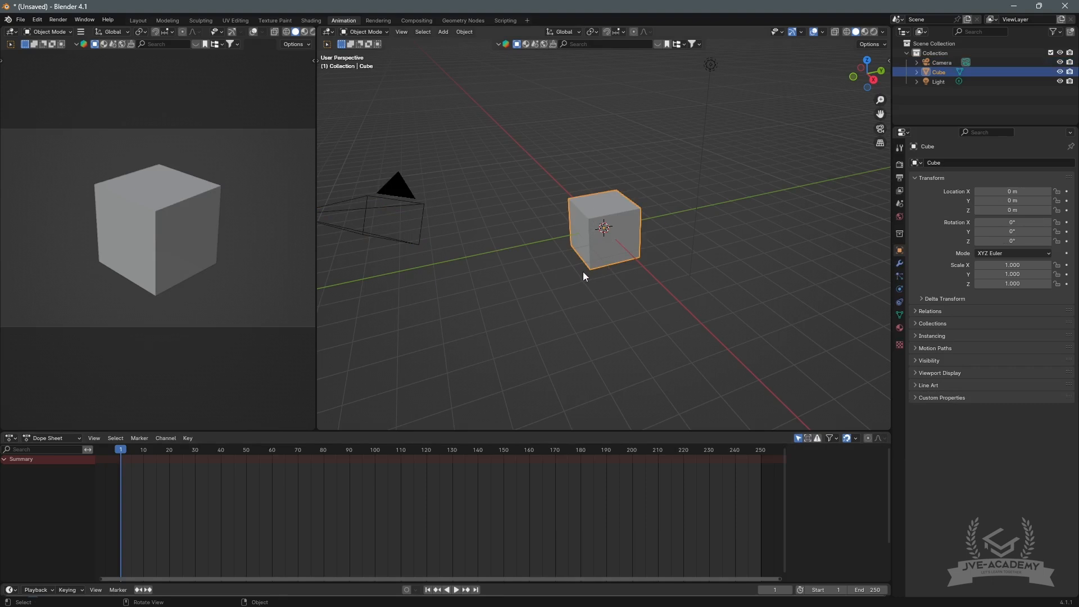
key("i")
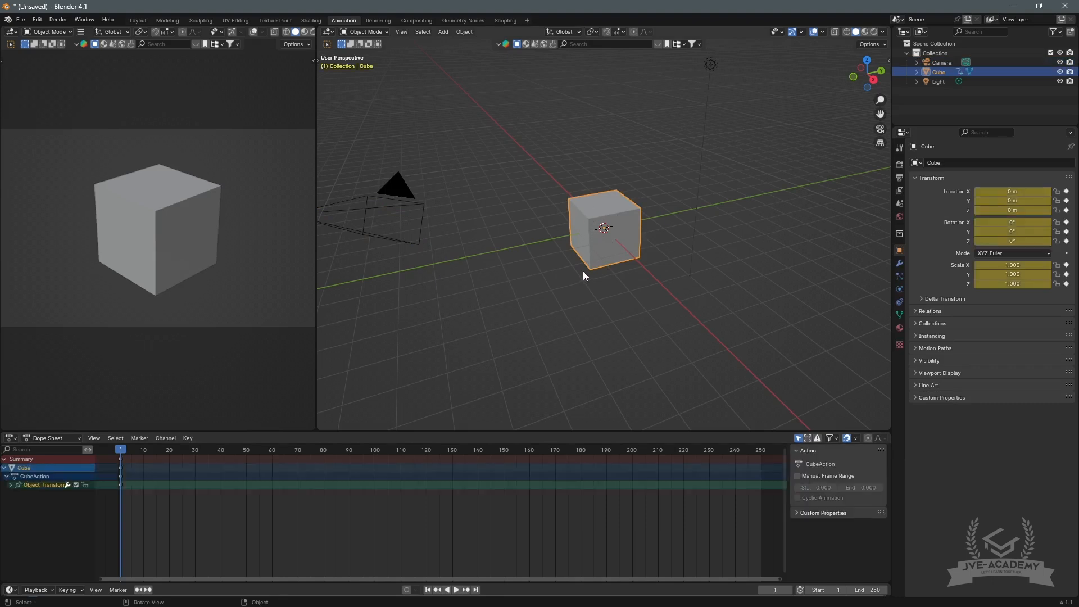
left_click(136, 451)
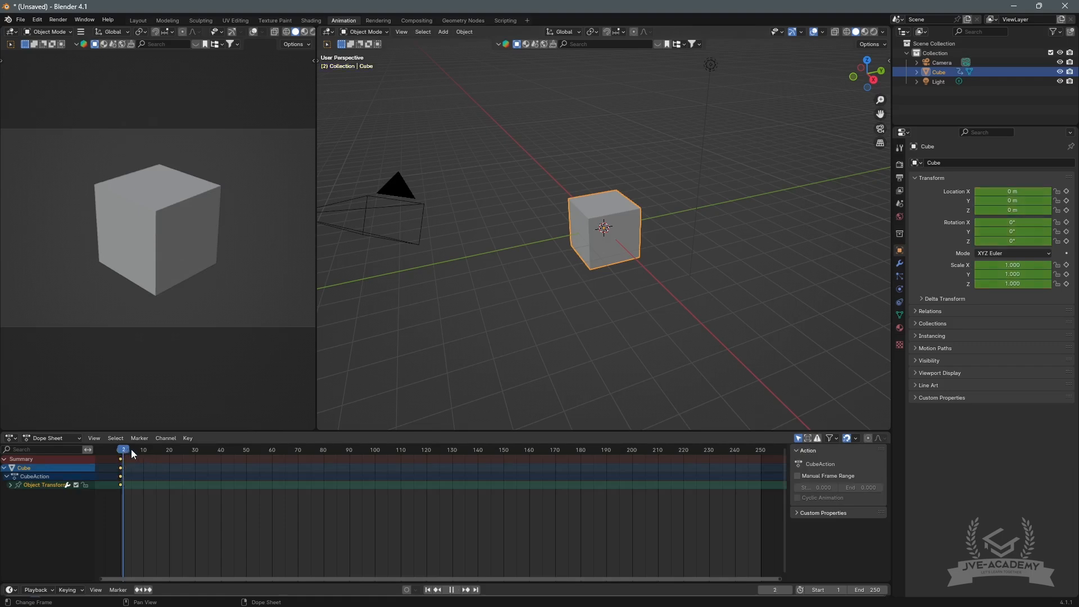
left_click(120, 485)
left_click_drag(123, 493, 115, 454)
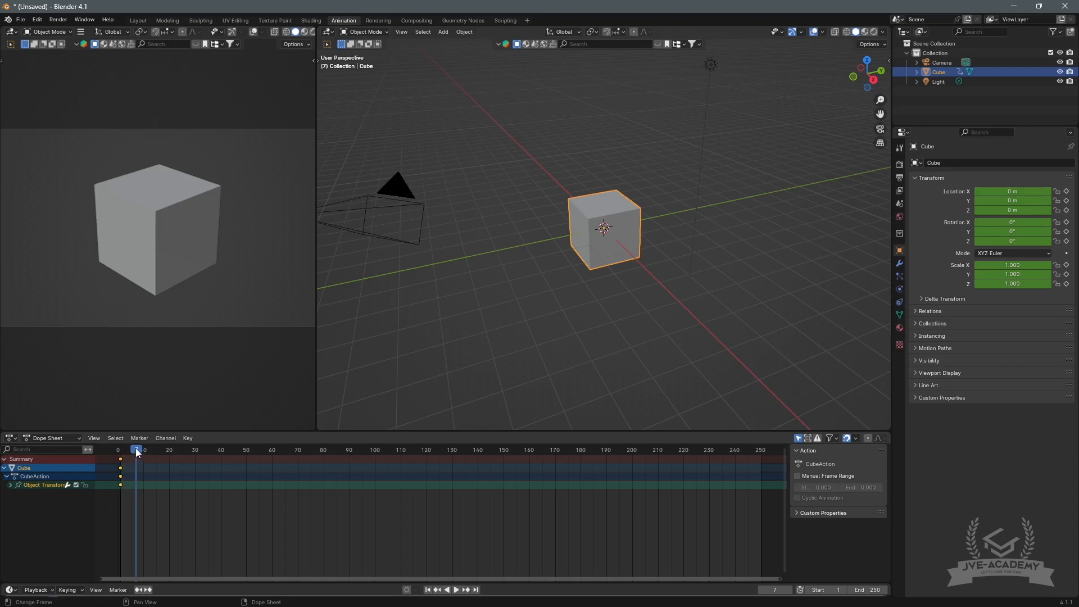
At frame 20, raise the cube about 3.76 m along the Z axis and insert a keyframe.
key("space")
left_click_drag(153, 452, 172, 454)
key("space")
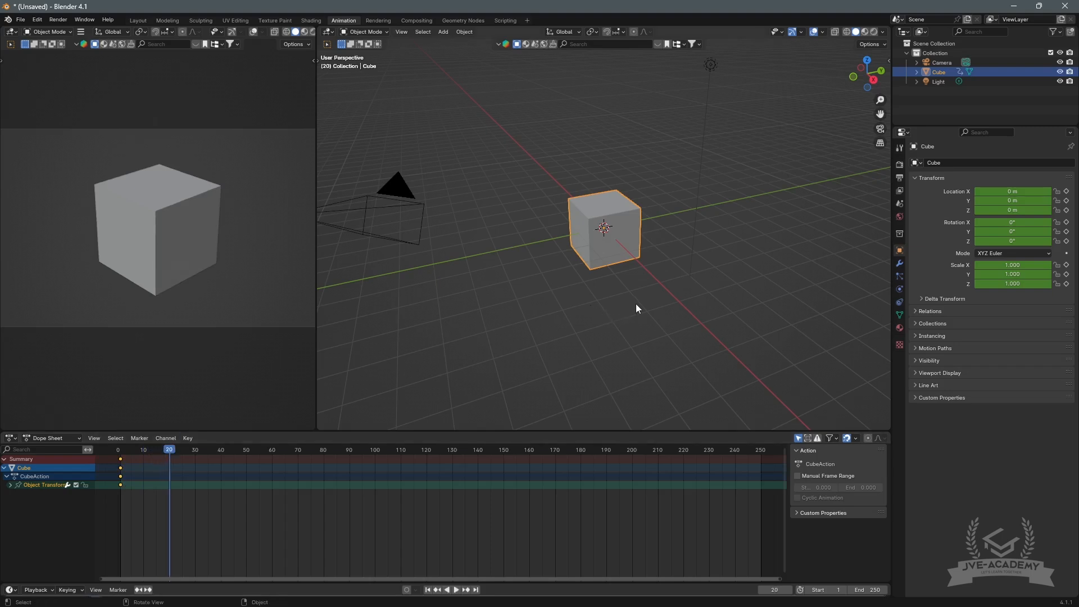
key("g")
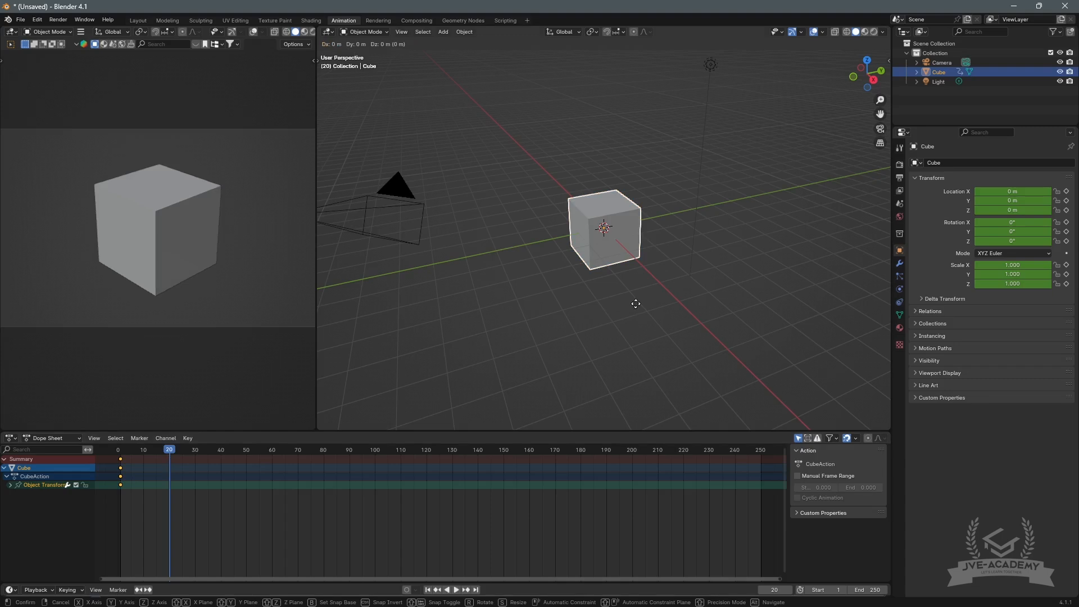
key("z")
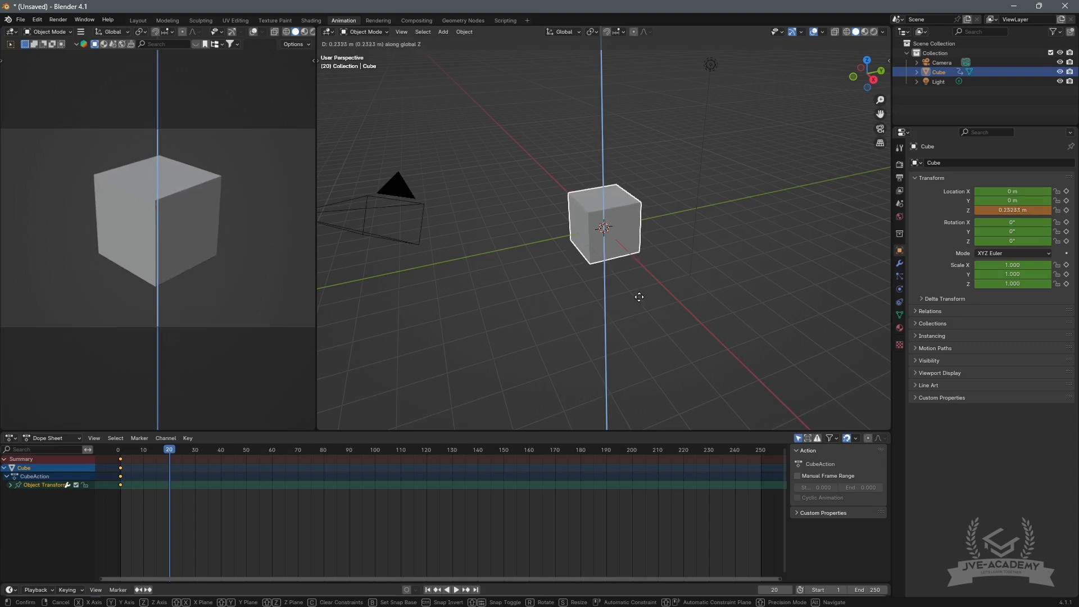
left_click(652, 204)
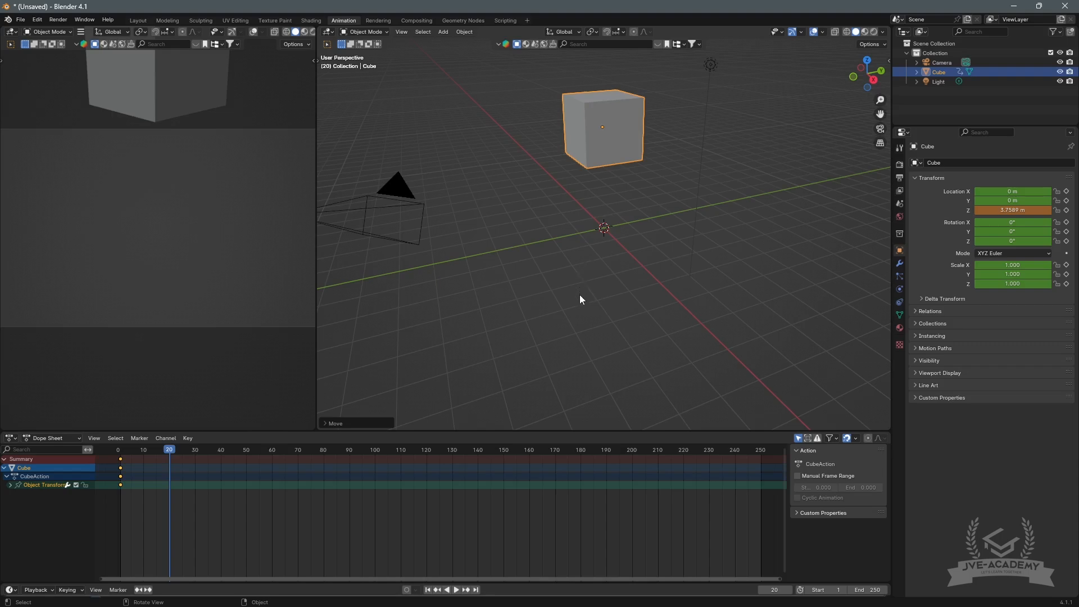
key("i")
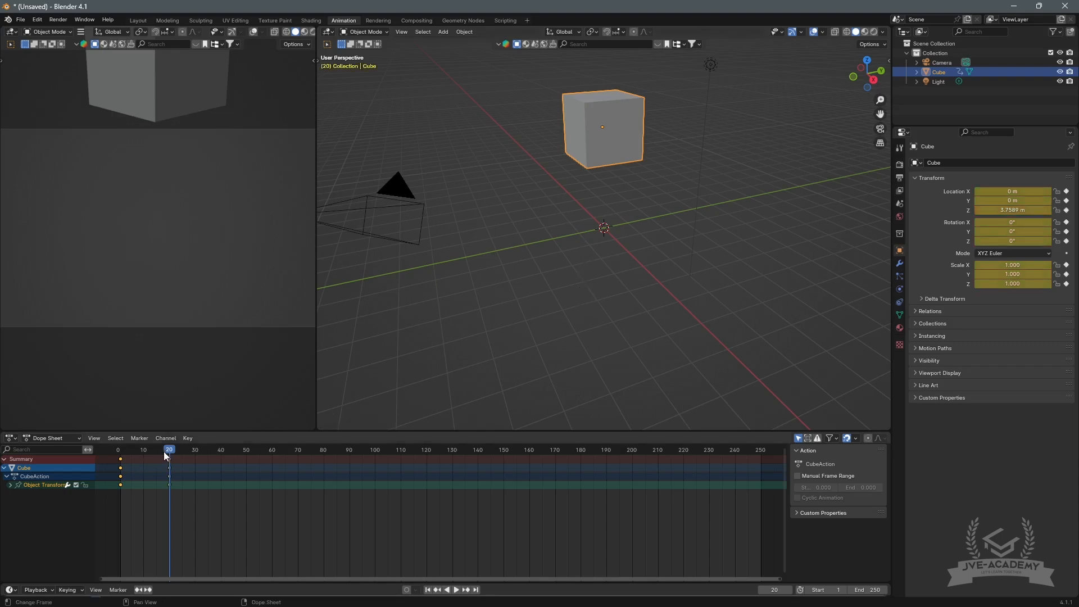
Scrub through the cube's motion, set the animation's end frame to 20 and play it back.
key("ctrl+shift+space")
mouse_move(129, 468)
left_mouse_down()
mouse_move(121, 474)
mouse_move(144, 482)
left_mouse_up()
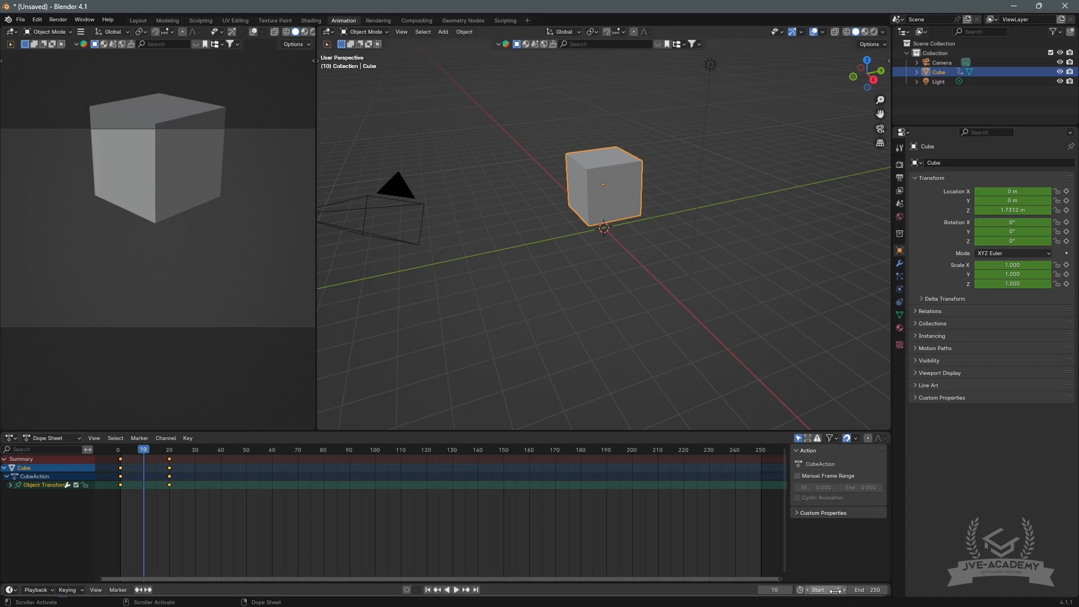
left_click(873, 591)
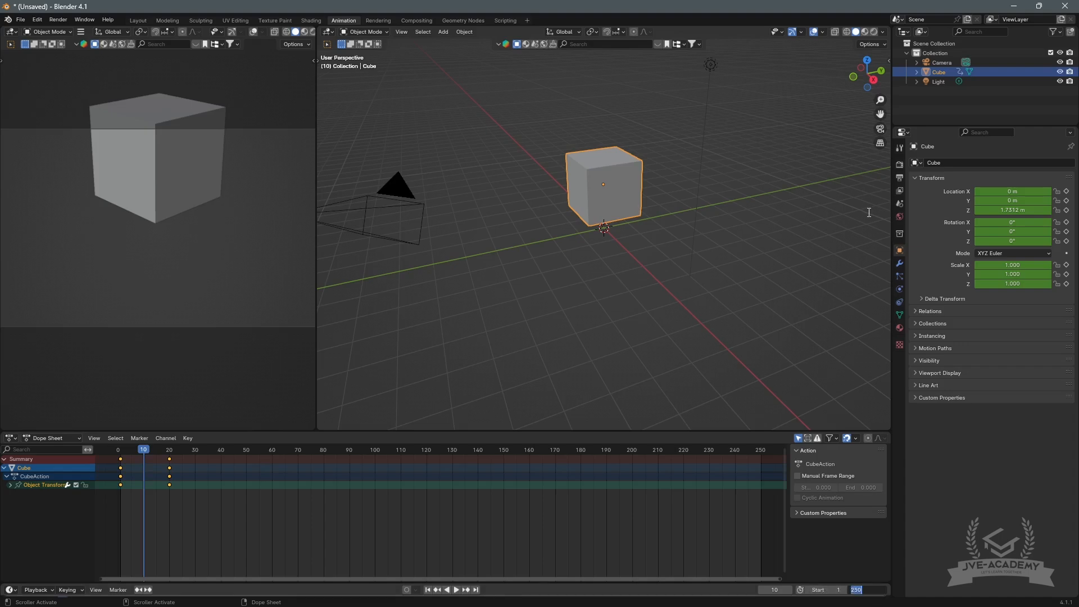
type("20")
key("Return")
key("space")
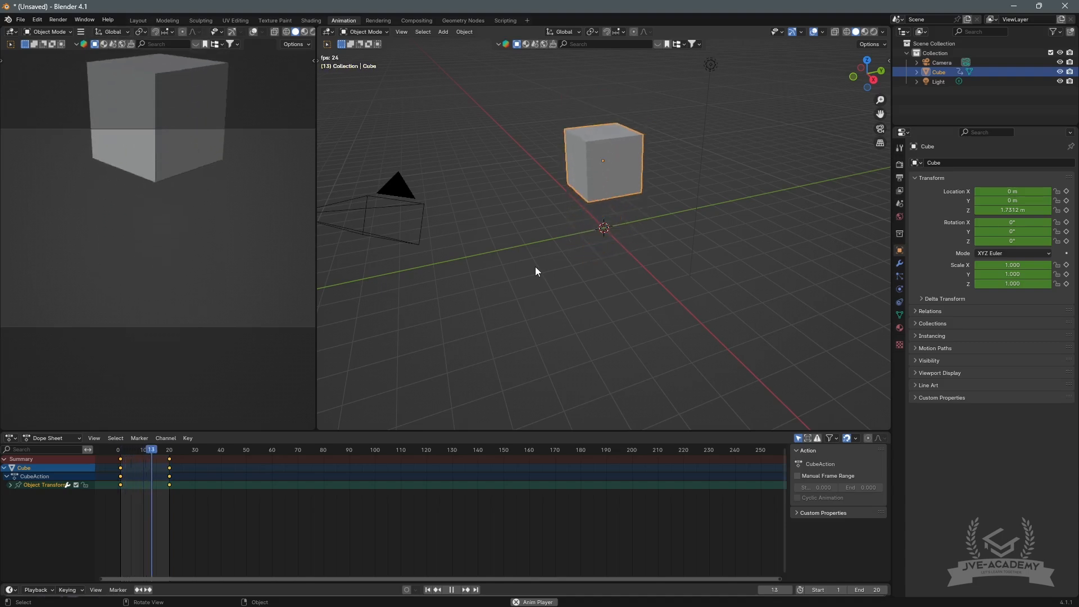
key("space")
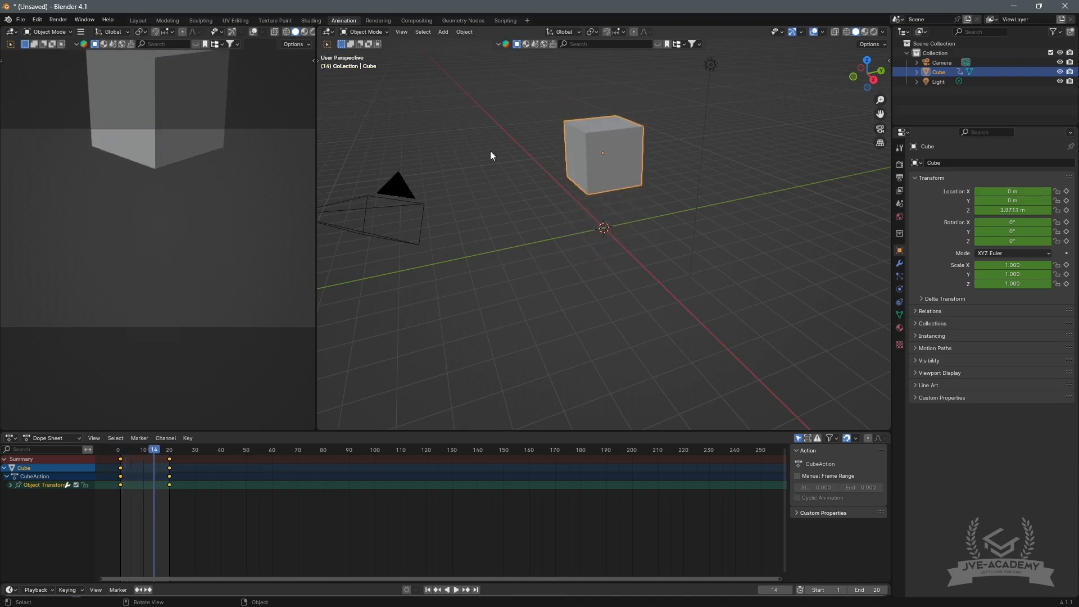
Inspect the cube's render result in the Rendering workspace and view the Compositing workspace.
left_click(378, 21)
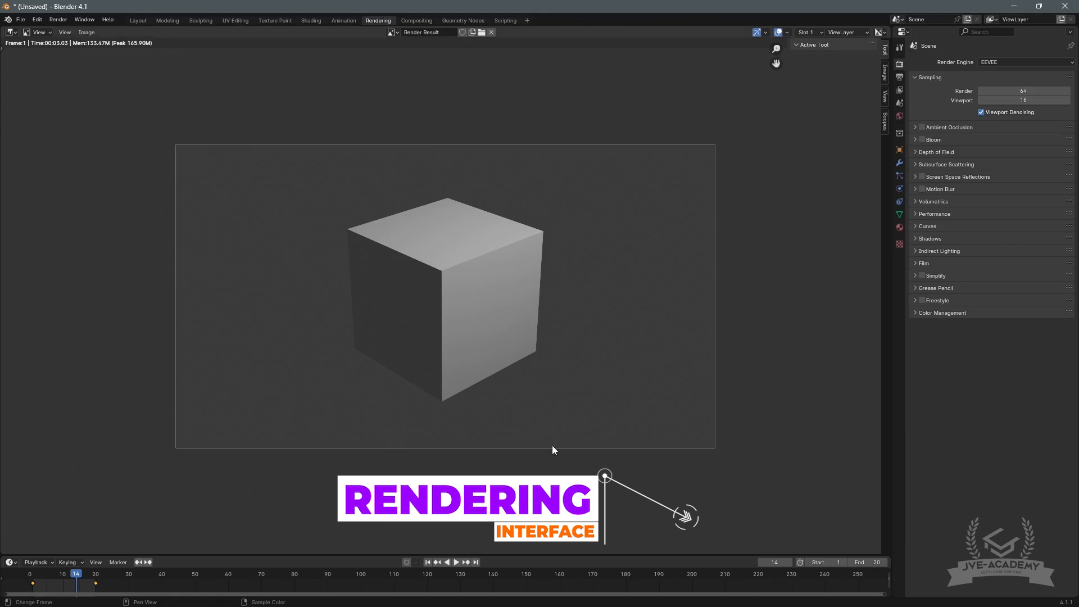
scroll(430, 305, "up", 4)
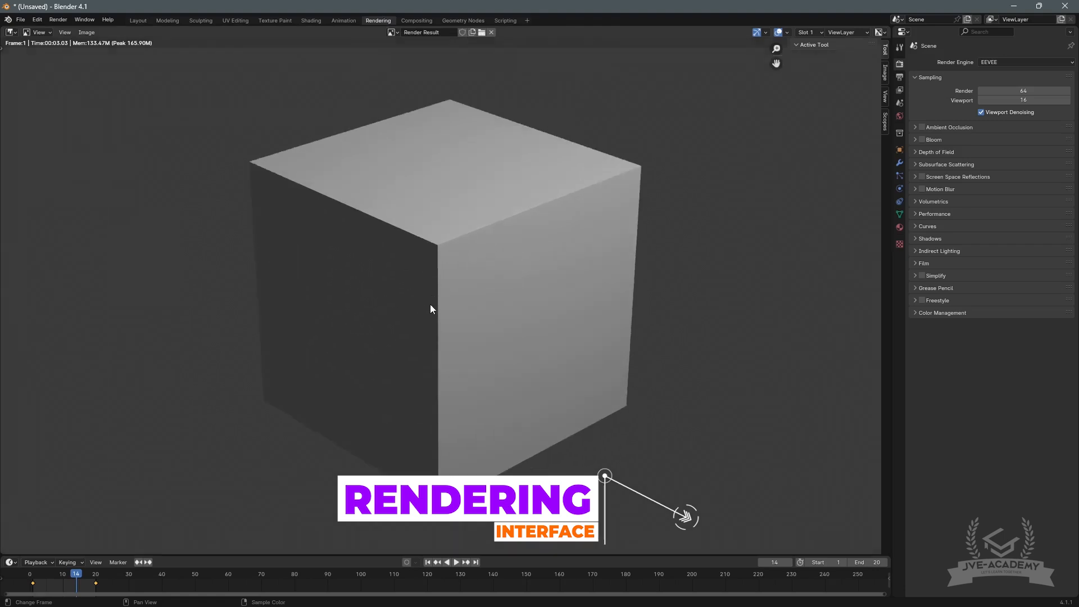
scroll(430, 304, "down", 4)
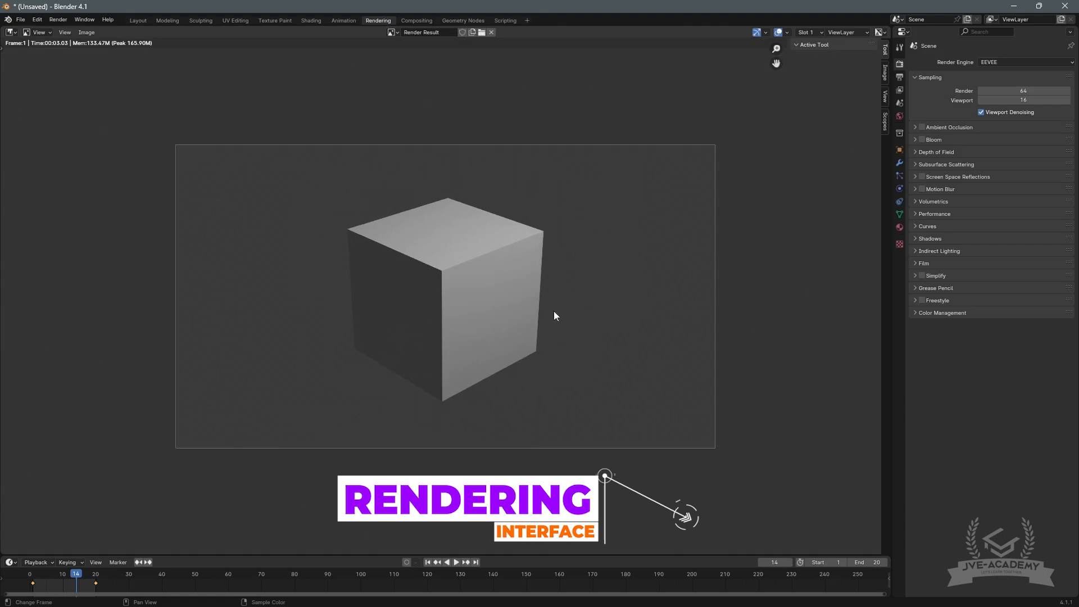
left_click(417, 20)
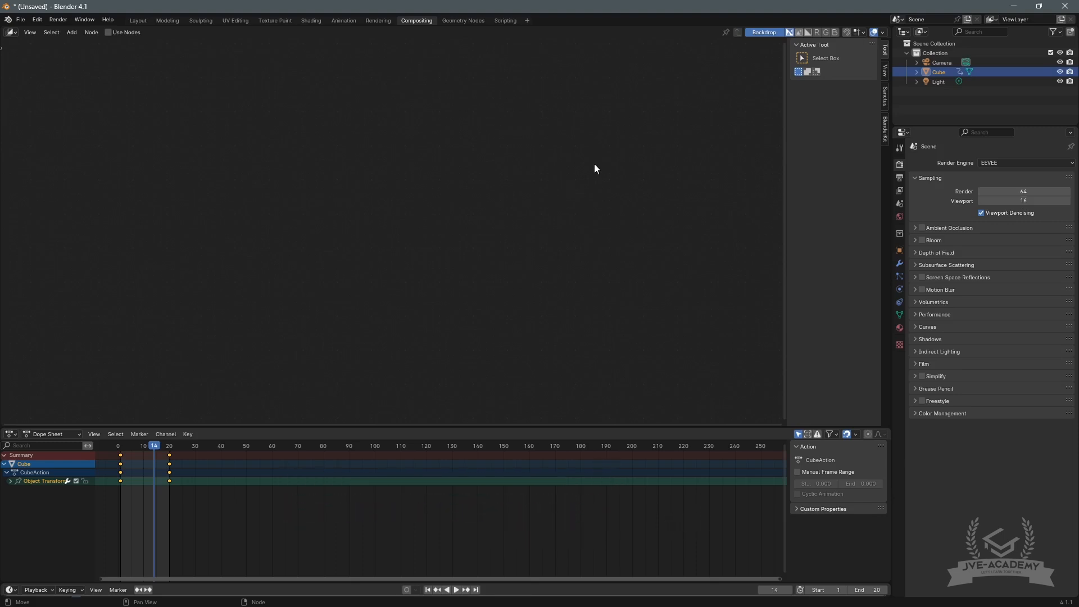
In the Geometry Nodes workspace, create a new geometry node tree on the cube and inspect its nodes and the scene.
left_click(463, 21)
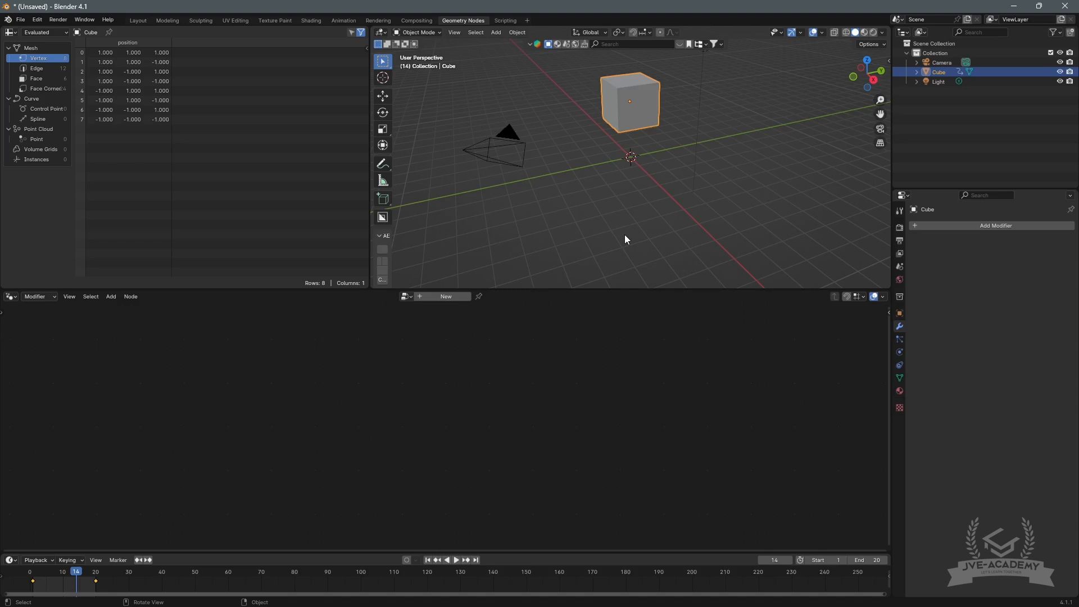
left_click(454, 296)
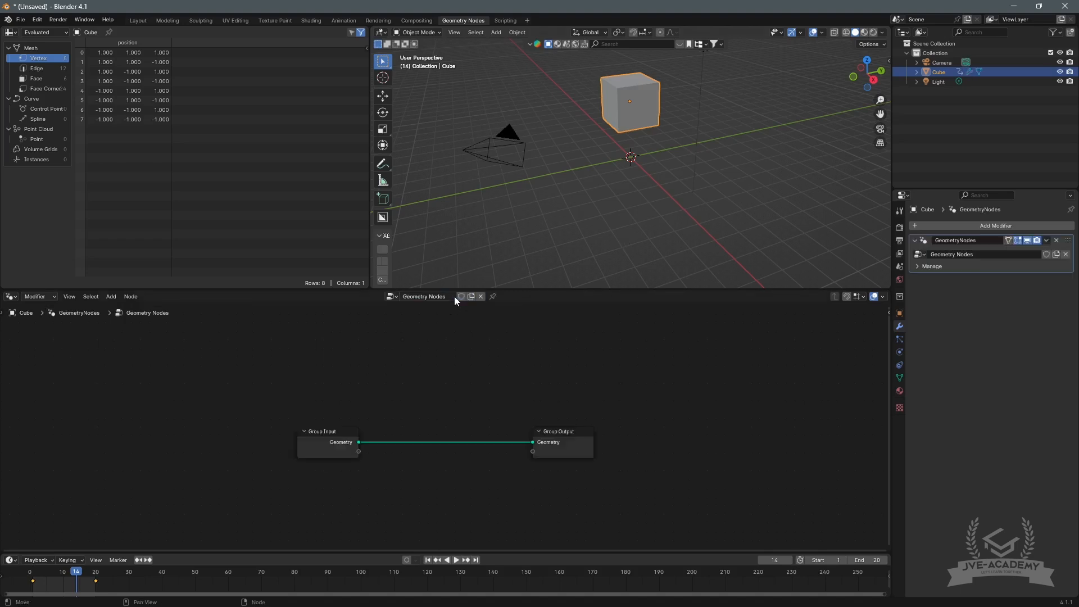
scroll(326, 477, "up", 2)
scroll(328, 476, "up", 1)
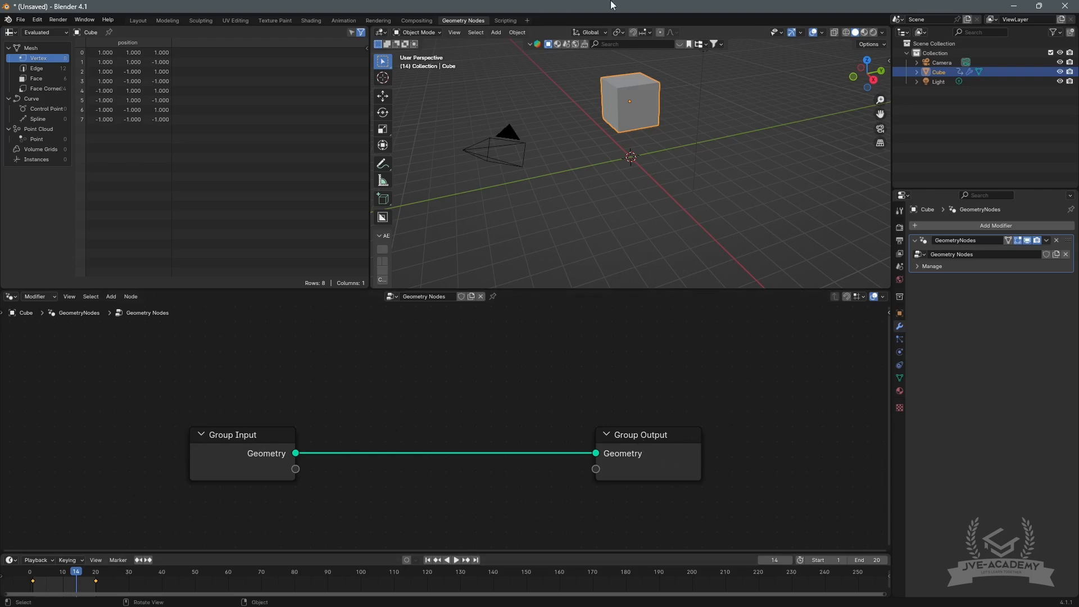
middle_click_drag(667, 145, 613, 147)
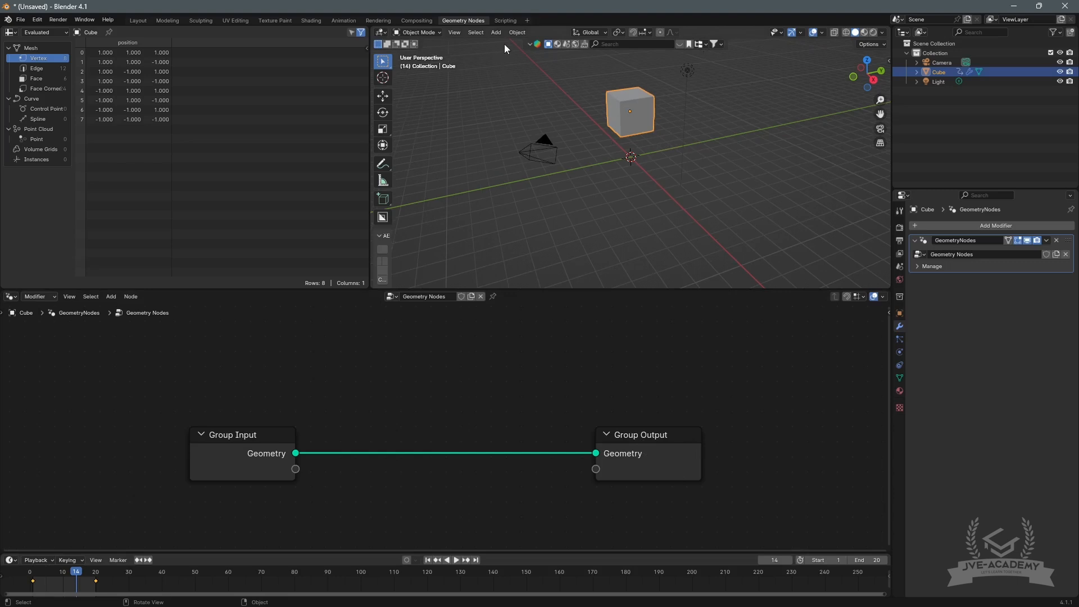
View the Scripting workspace and return to the Layout workspace.
left_click(504, 20)
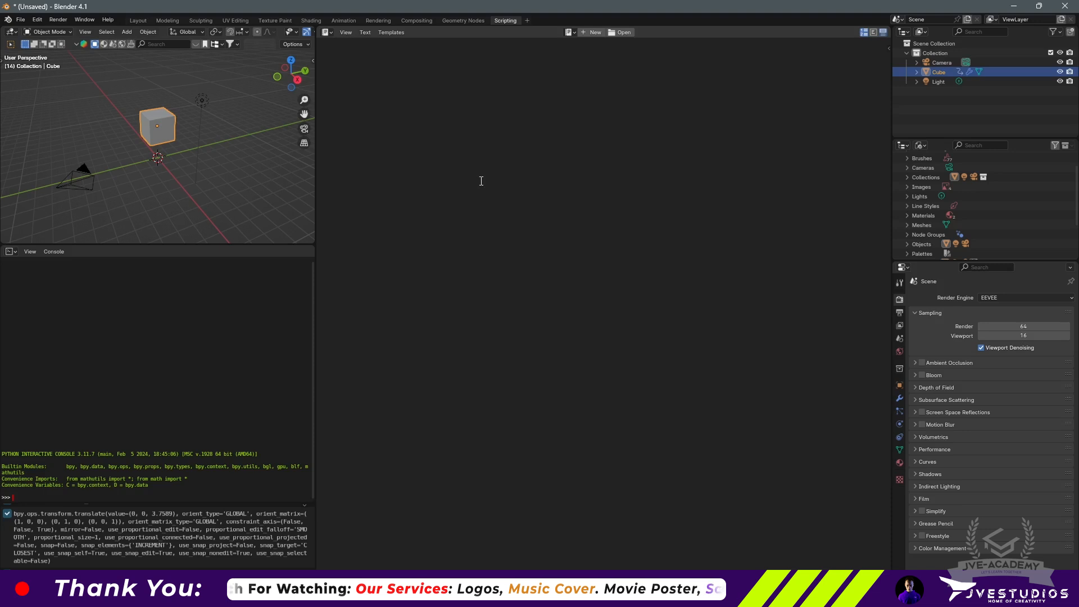
left_click(139, 20)
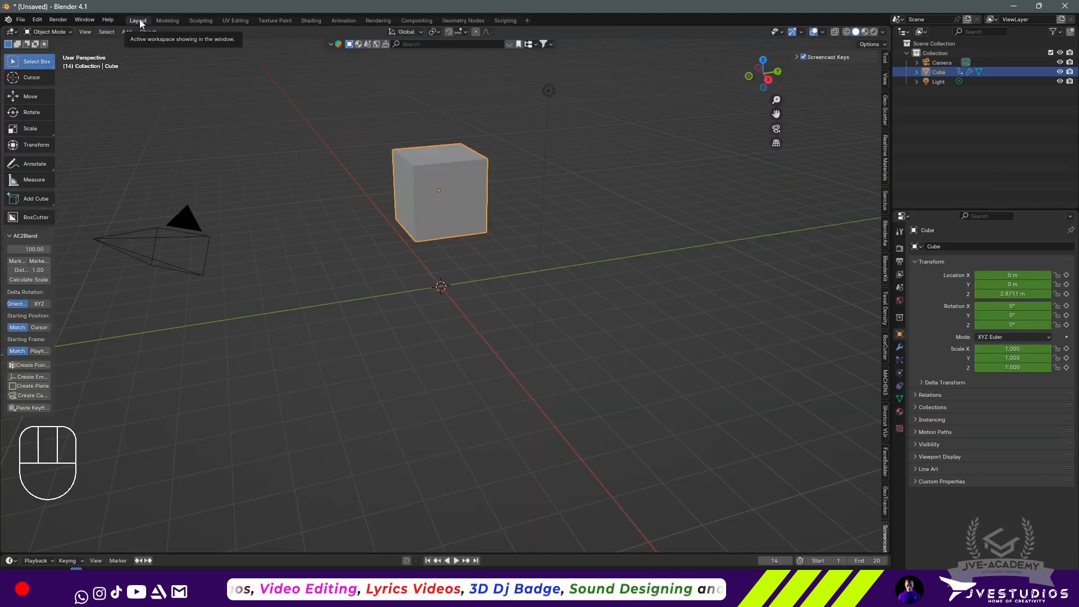